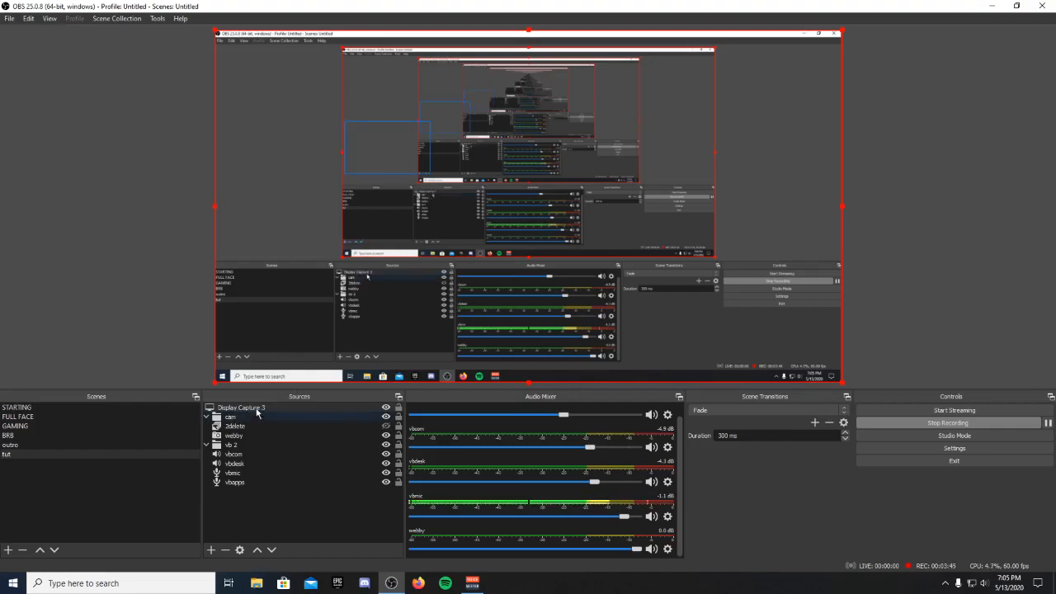
Step: Move the Display Capture 3 source to the end of the source list so the webcam overlay sits in front
{"action": "left_click", "coordinate": [256, 410]}
{"action": "left_click_drag", "start_coordinate": [254, 420], "coordinate": [248, 482]}
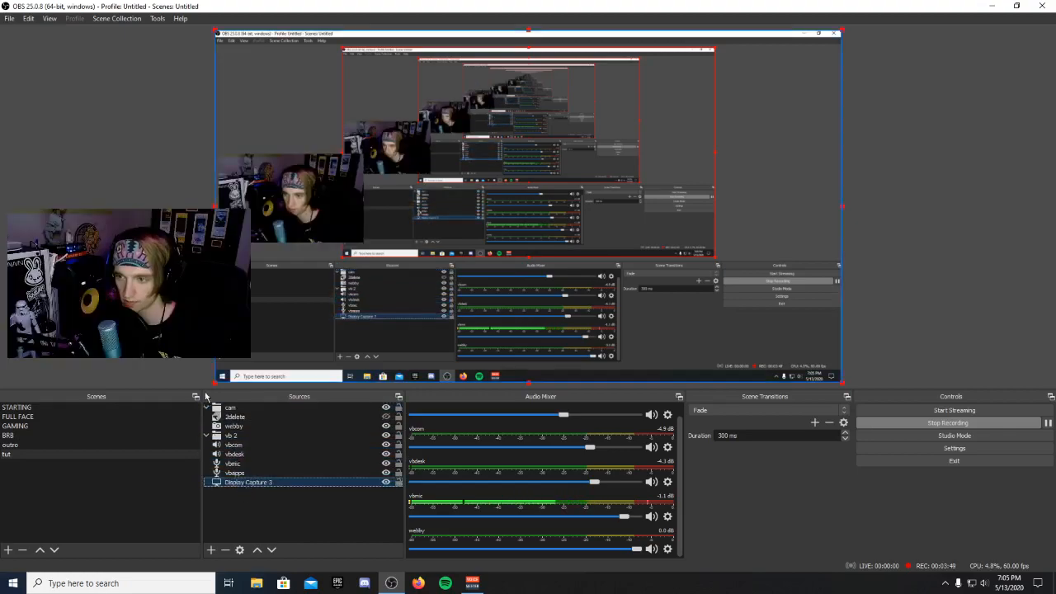
{"action": "left_click", "coordinate": [281, 224]}
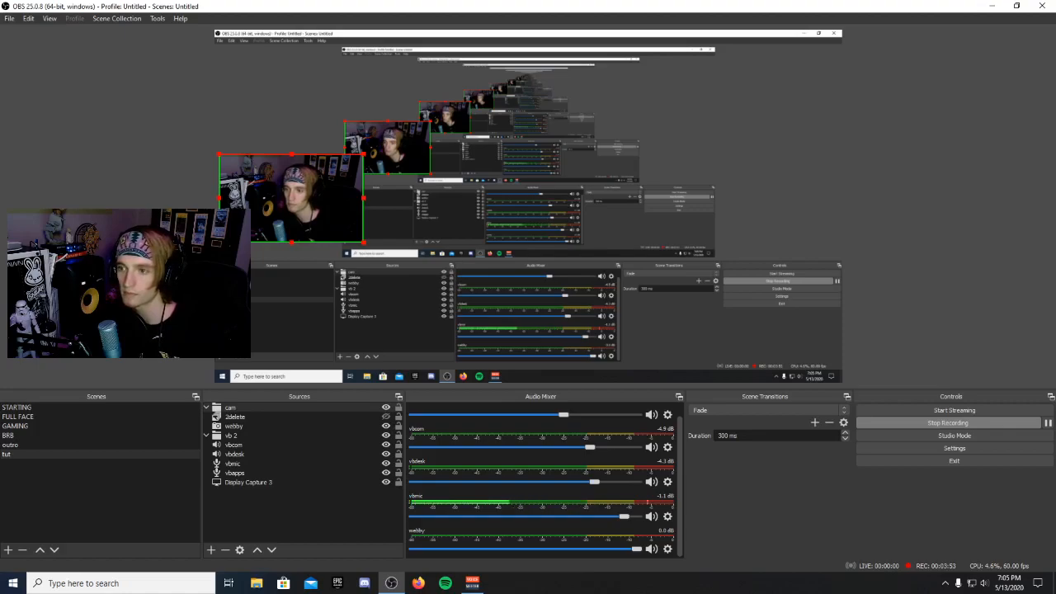
{"action": "left_click", "coordinate": [179, 276]}
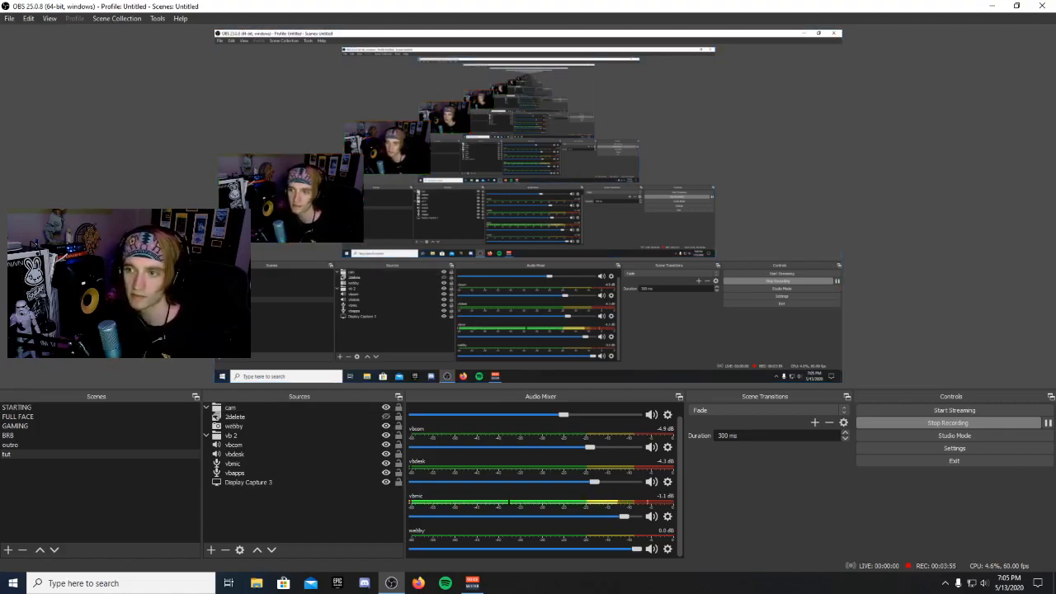
Step: Resize the webcam overlay in the preview by slightly pulling in its upper edge and adjusting its outer side edge
{"action": "left_click", "coordinate": [285, 199]}
{"action": "mouse_move", "coordinate": [290, 159]}
{"action": "left_mouse_down"}
{"action": "mouse_move", "coordinate": [289, 196]}
{"action": "mouse_move", "coordinate": [295, 139]}
{"action": "mouse_move", "coordinate": [283, 166]}
{"action": "mouse_move", "coordinate": [296, 134]}
{"action": "mouse_move", "coordinate": [286, 160]}
{"action": "left_mouse_up"}
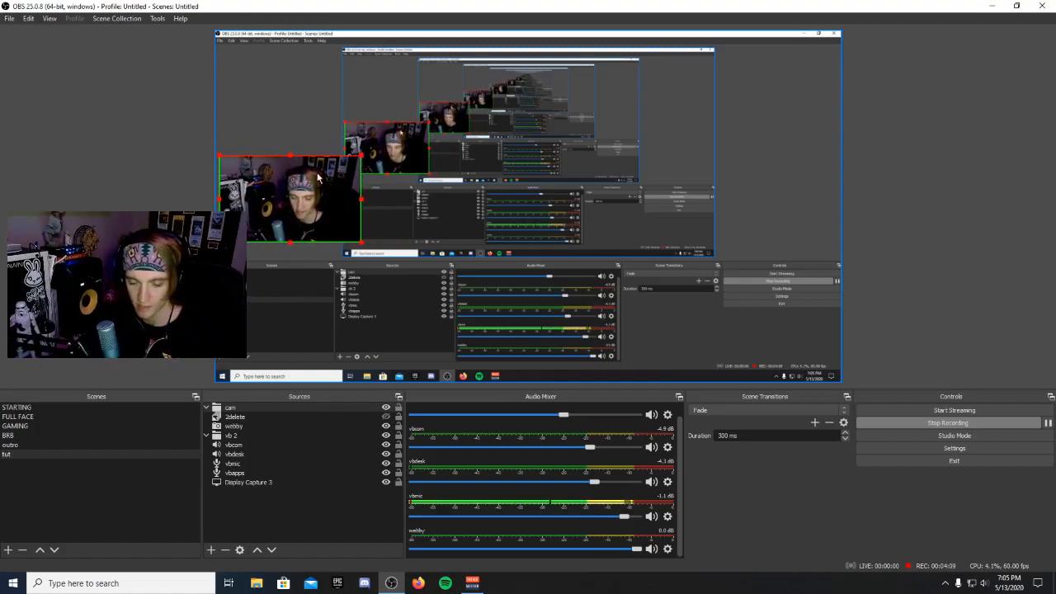
{"action": "mouse_move", "coordinate": [360, 203]}
{"action": "left_mouse_down"}
{"action": "mouse_move", "coordinate": [248, 203]}
{"action": "mouse_move", "coordinate": [370, 204]}
{"action": "left_mouse_up"}
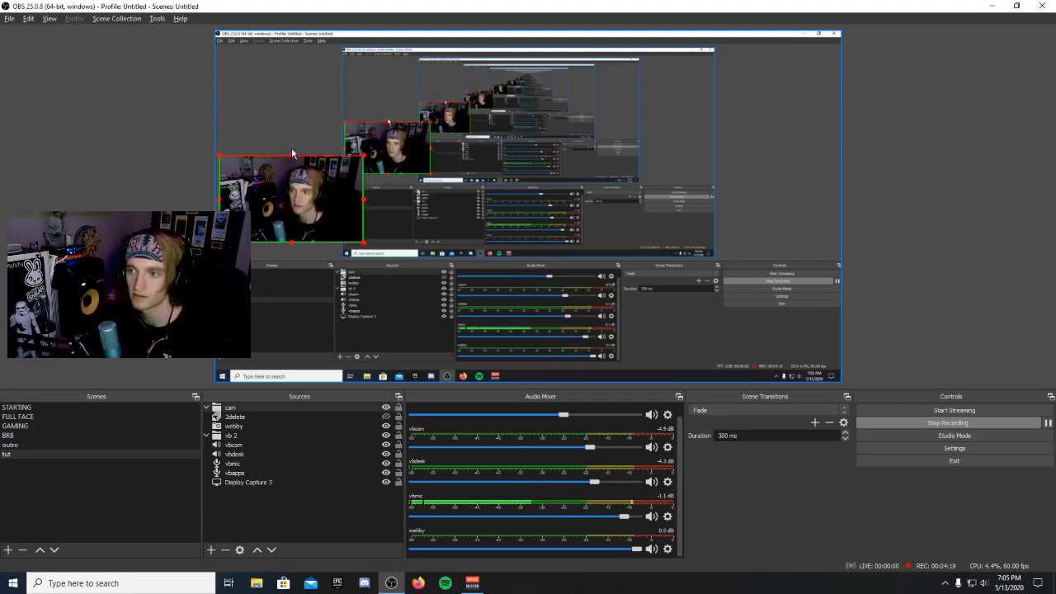
{"action": "left_click_drag", "start_coordinate": [363, 202], "coordinate": [358, 206]}
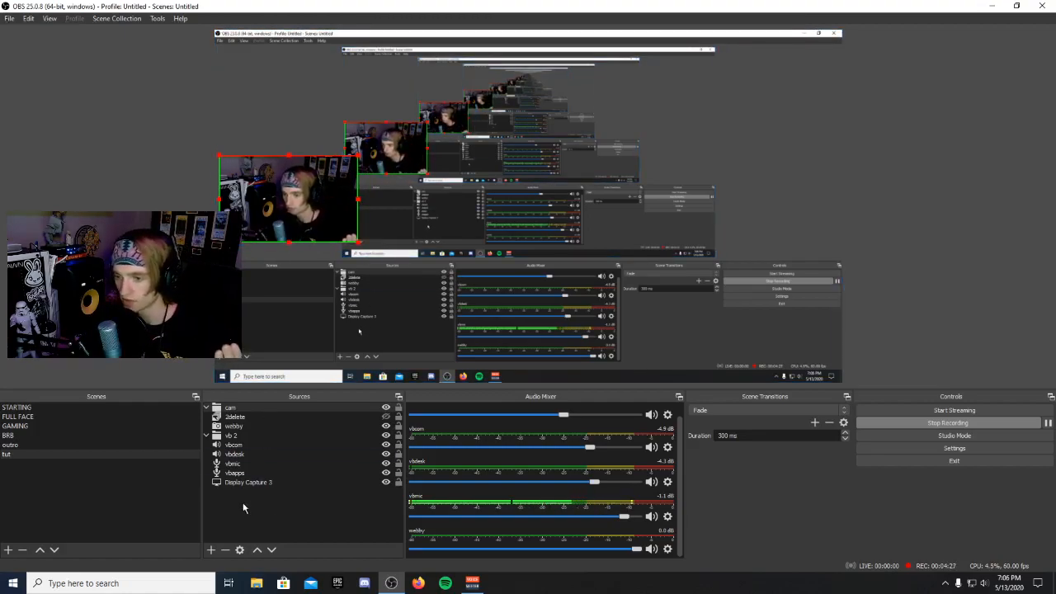
Step: Add a new Video Capture Device source with the default name, check its available devices, and leave its properties without changes
{"action": "left_click", "coordinate": [210, 549]}
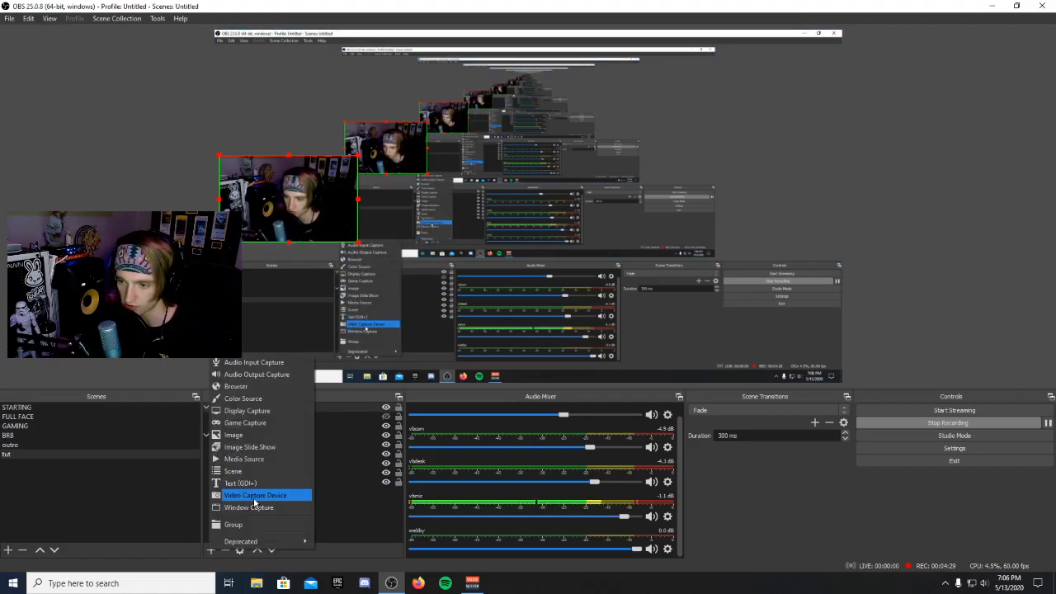
{"action": "left_click", "coordinate": [253, 497]}
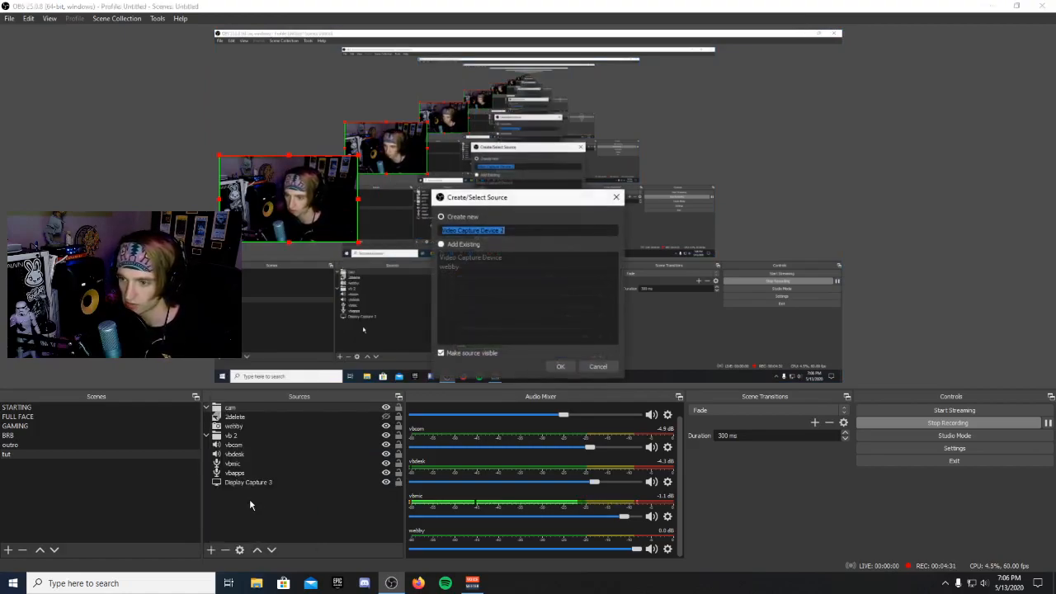
{"action": "left_click", "coordinate": [559, 368]}
{"action": "left_click", "coordinate": [459, 270]}
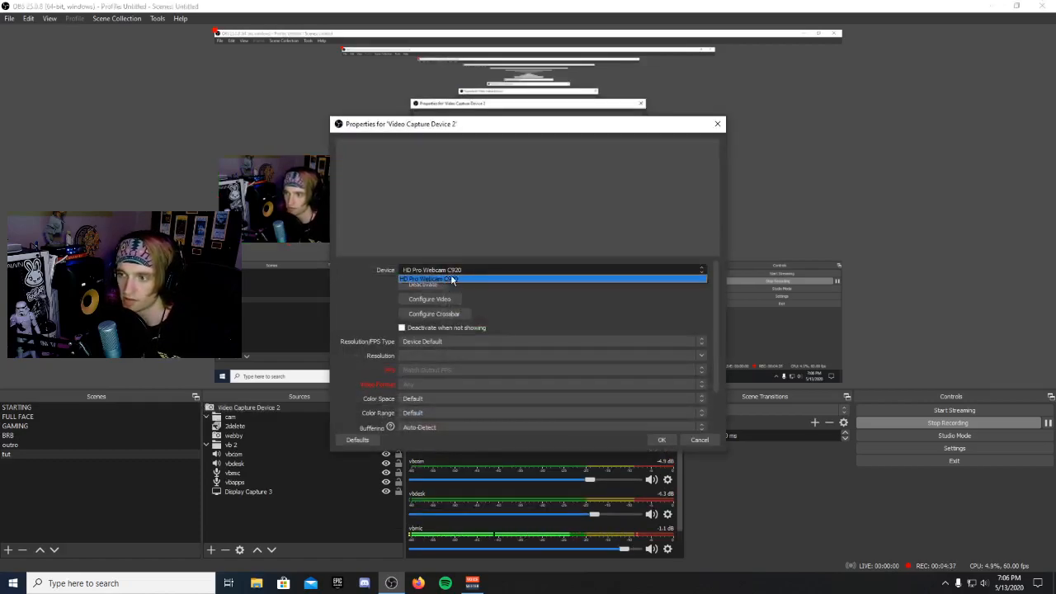
{"action": "left_click", "coordinate": [698, 440]}
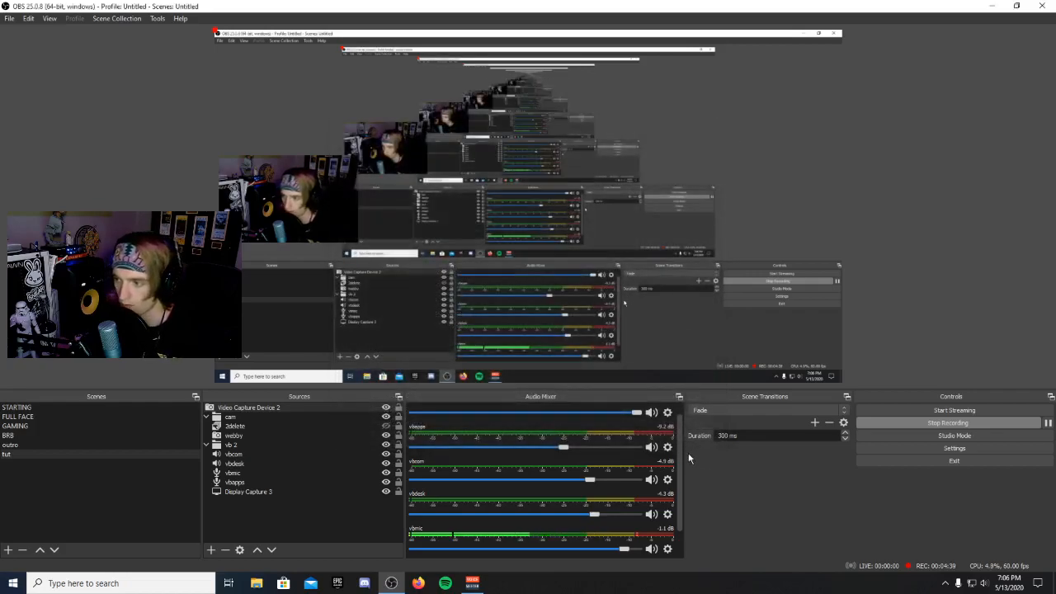
{"action": "right_click", "coordinate": [258, 405]}
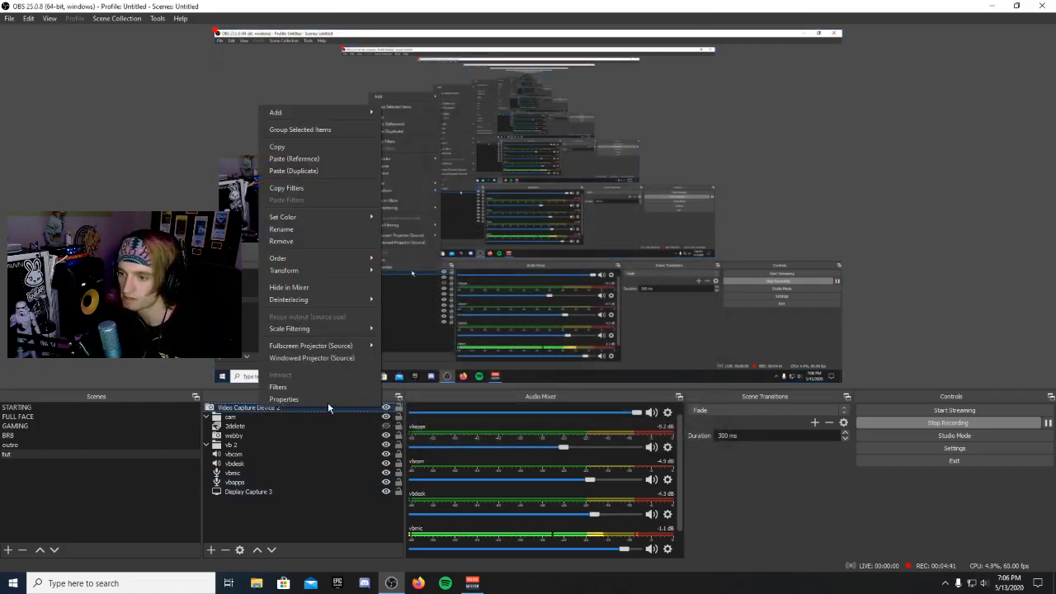
{"action": "left_click", "coordinate": [280, 241]}
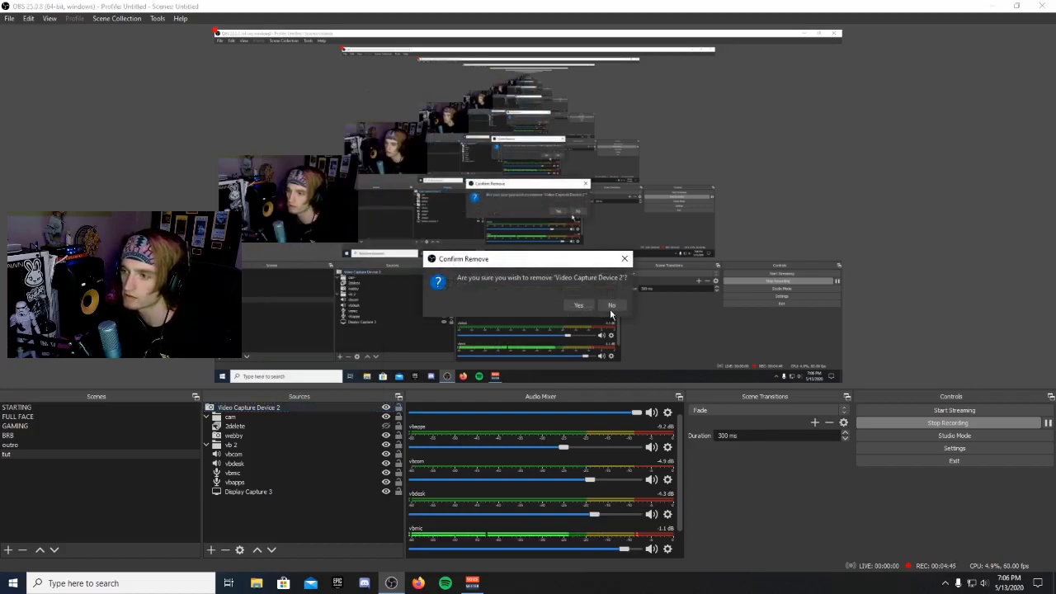
{"action": "left_click", "coordinate": [610, 307]}
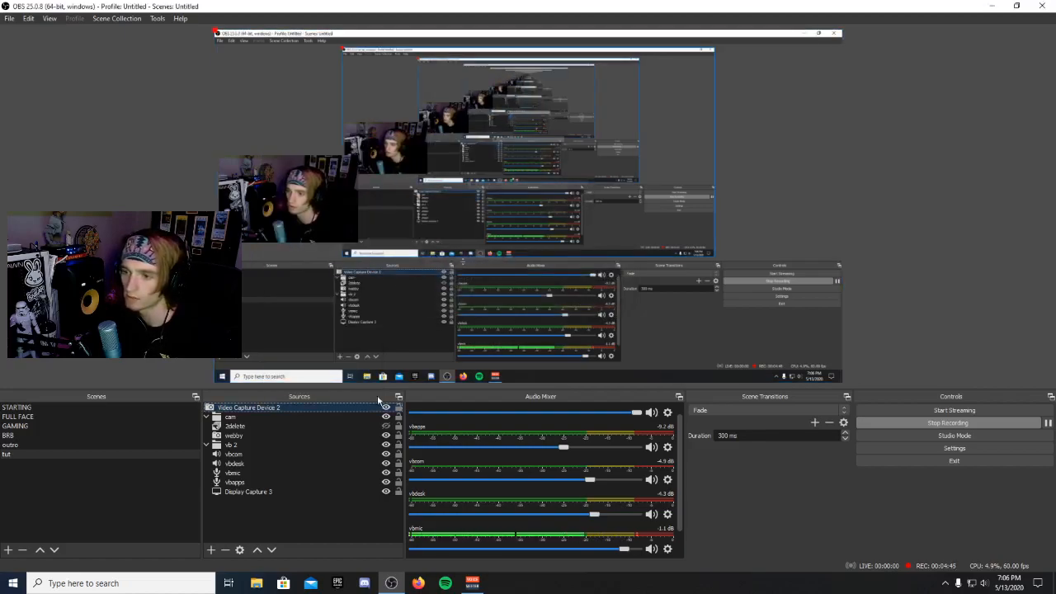
Step: Add a new Audio Input Capture source with the default name, review its selectable devices, and leave its properties without changes
{"action": "left_click", "coordinate": [211, 551]}
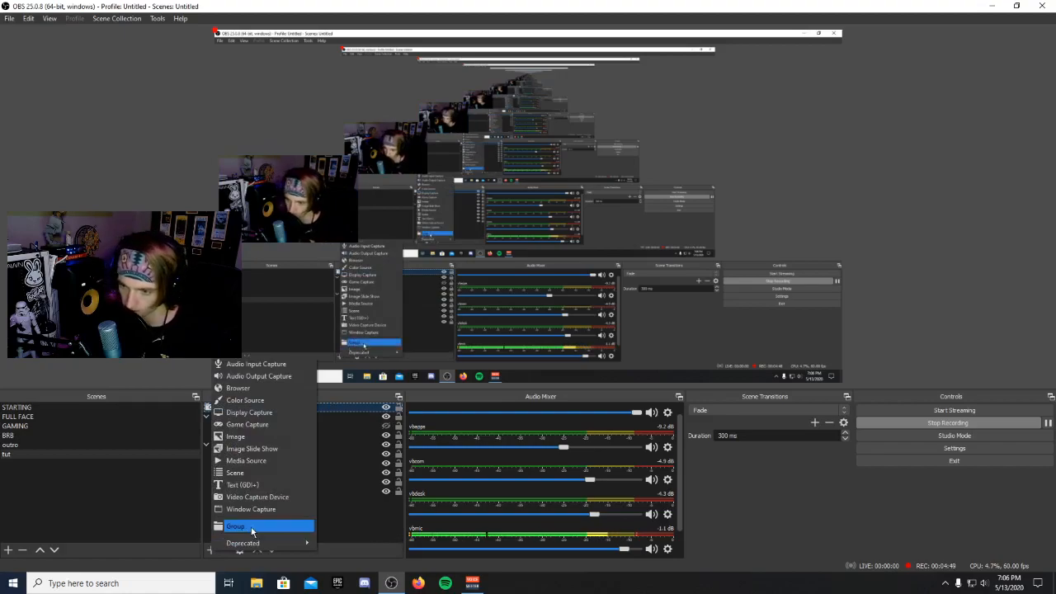
{"action": "left_click", "coordinate": [263, 365]}
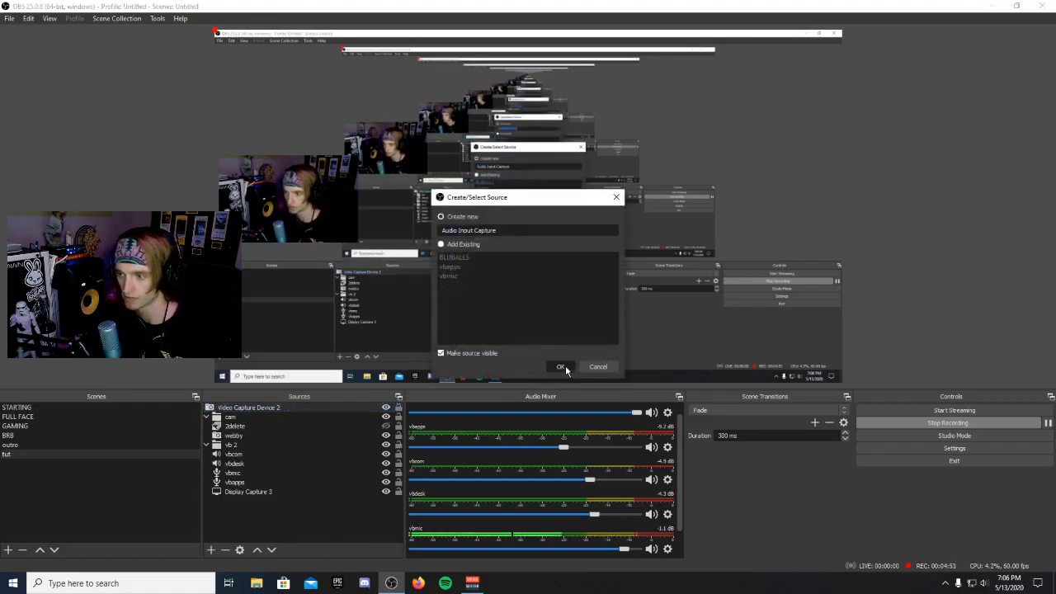
{"action": "left_click", "coordinate": [560, 366]}
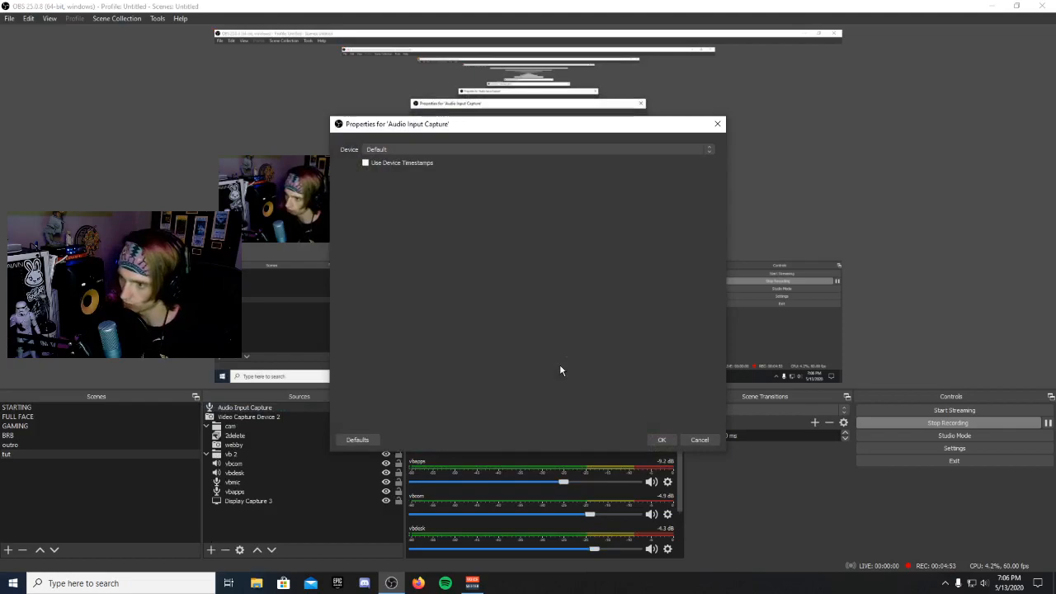
{"action": "left_click", "coordinate": [396, 149]}
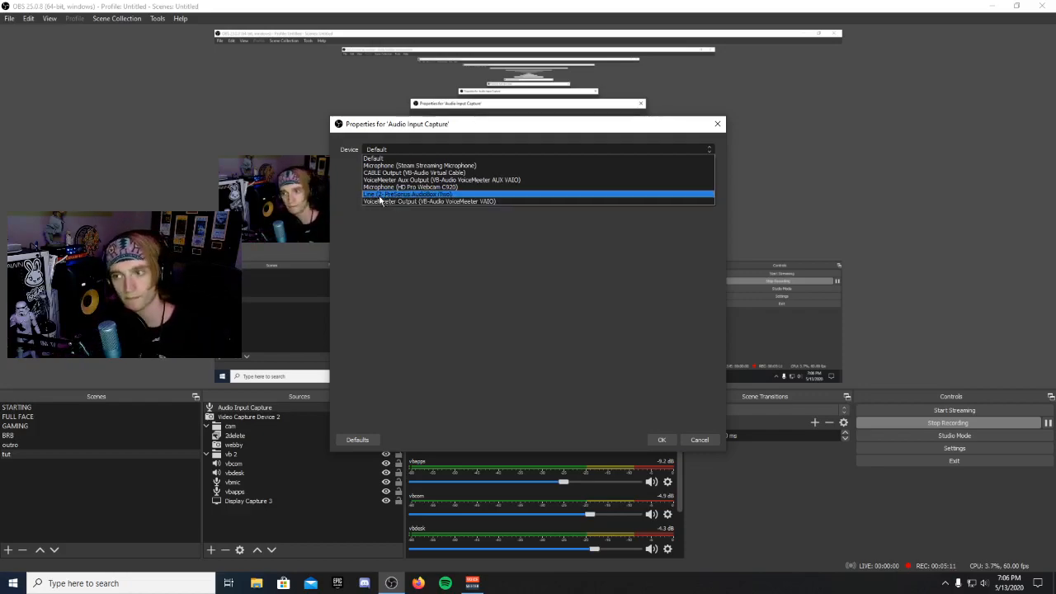
{"action": "left_click", "coordinate": [703, 439]}
{"action": "left_click", "coordinate": [704, 439]}
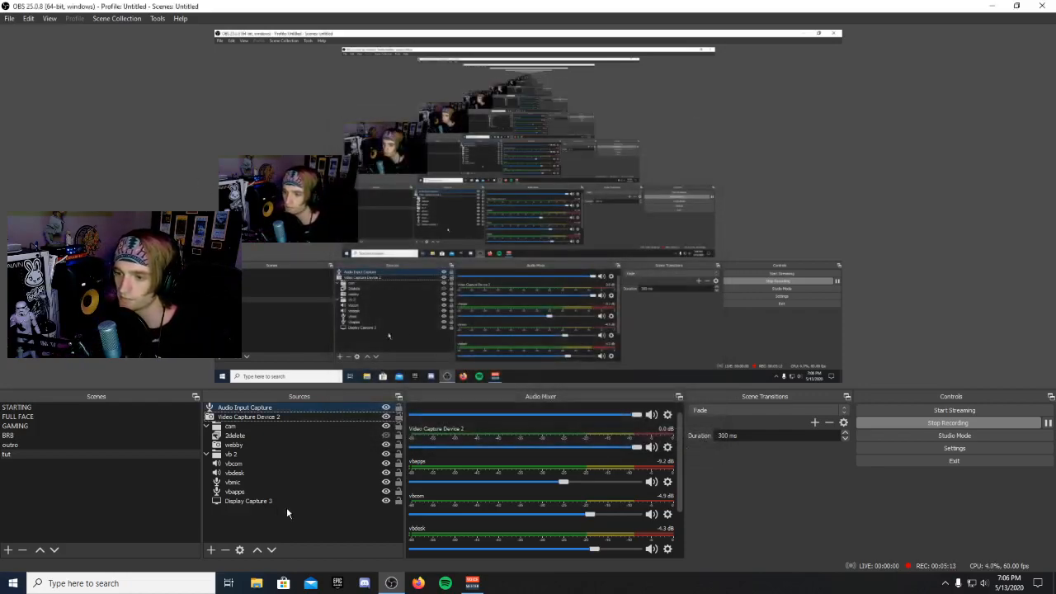
Step: In the stream settings, choose Twitch as the service and Auto (Recommended) as the server
{"action": "scroll", "coordinate": [679, 450], "scroll_direction": "down", "scroll_amount": 3}
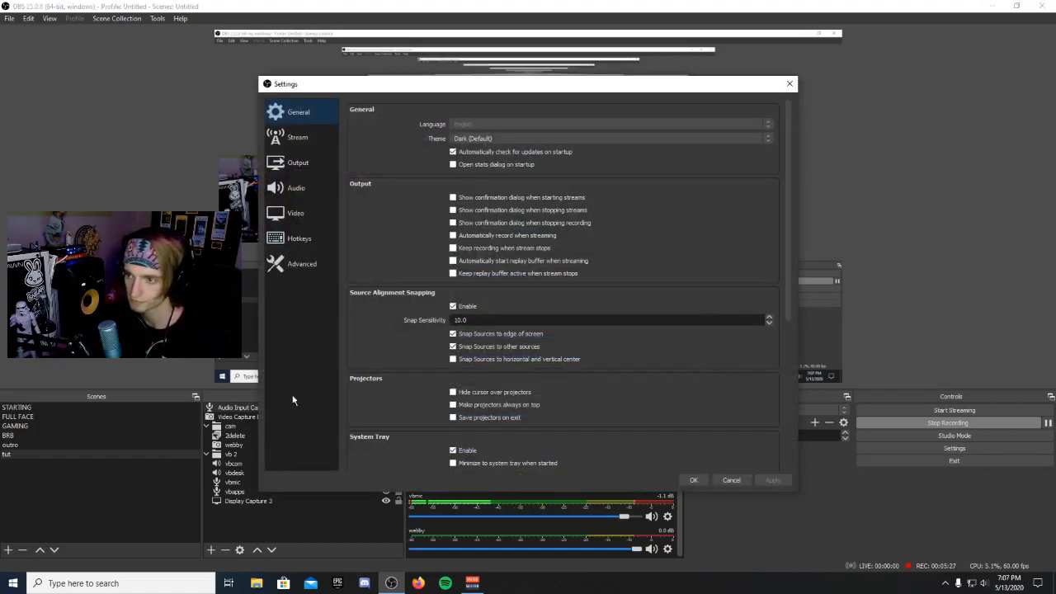
{"action": "left_click", "coordinate": [300, 139]}
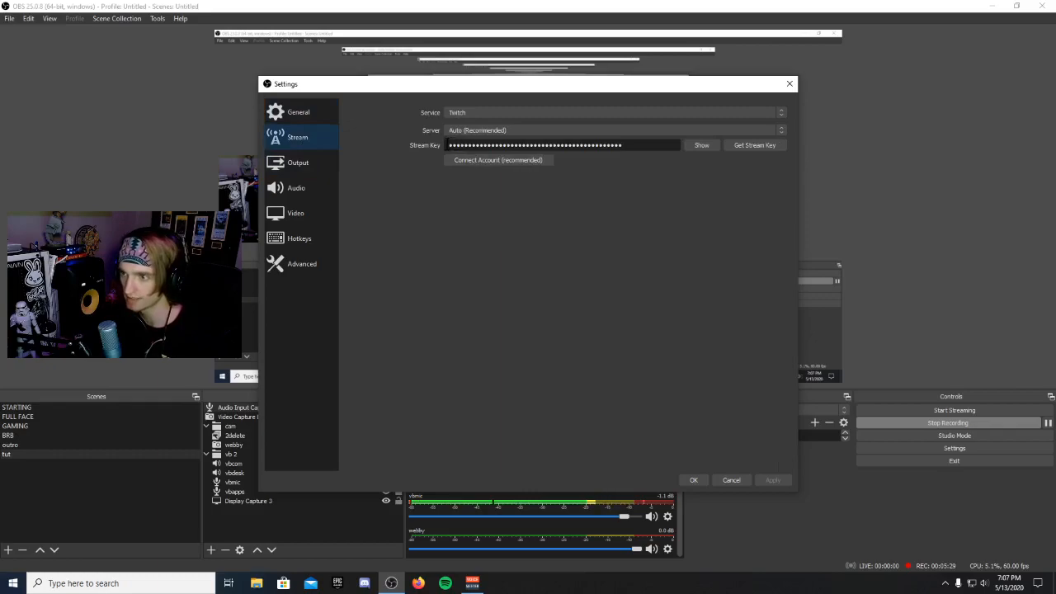
{"action": "left_click", "coordinate": [663, 112]}
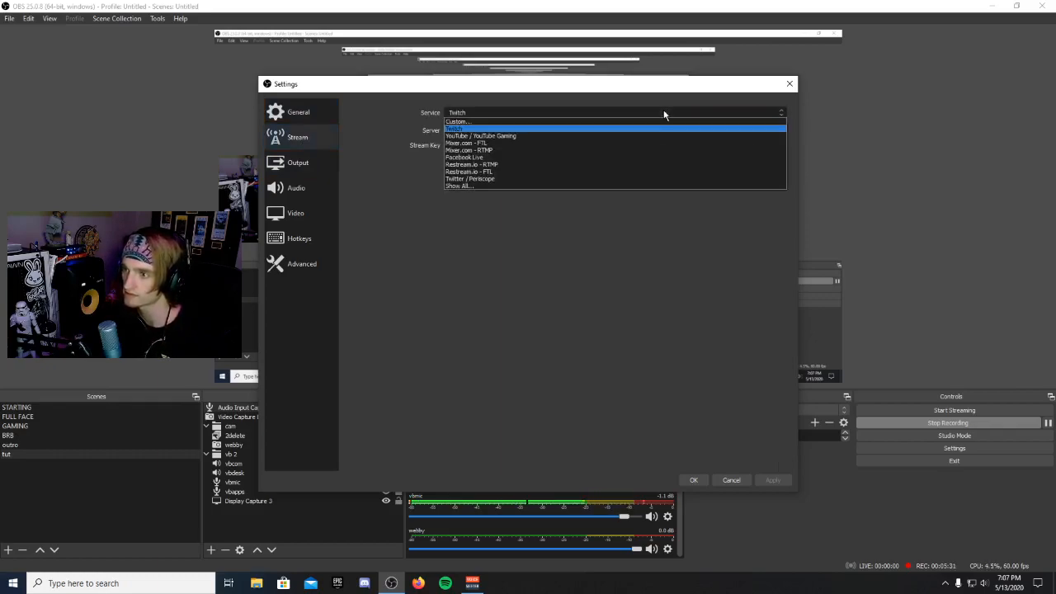
{"action": "left_click", "coordinate": [526, 130]}
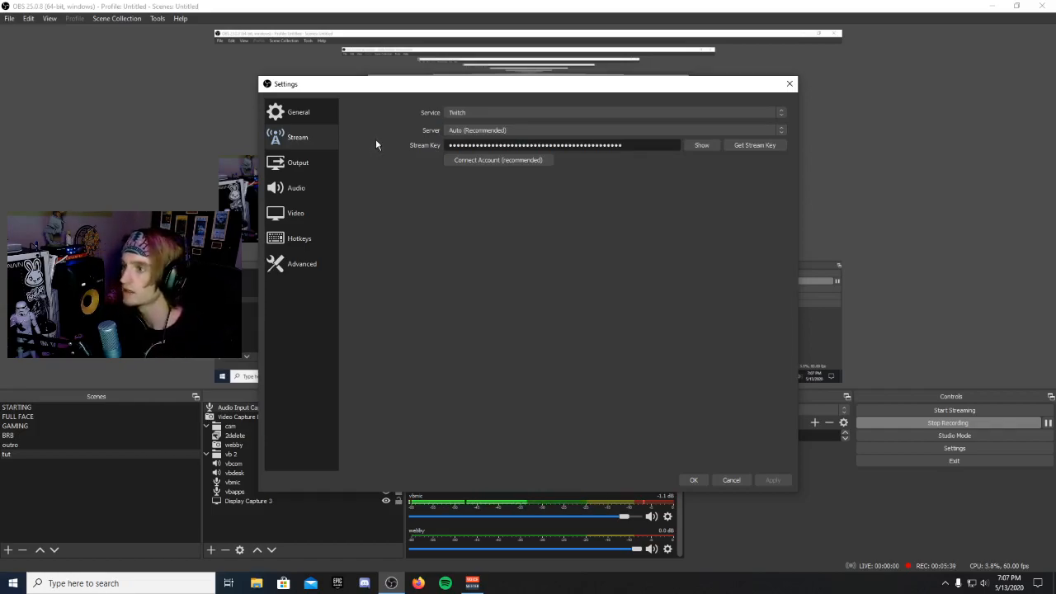
{"action": "left_click", "coordinate": [640, 130]}
{"action": "scroll", "coordinate": [505, 198], "scroll_direction": "down", "scroll_amount": 10}
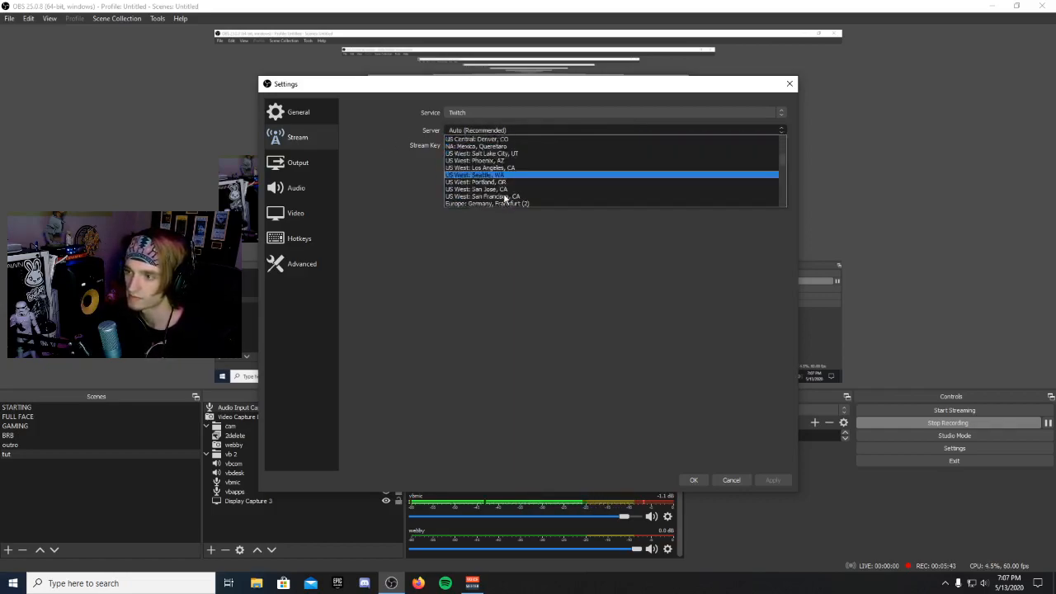
{"action": "scroll", "coordinate": [507, 196], "scroll_direction": "up", "scroll_amount": 15}
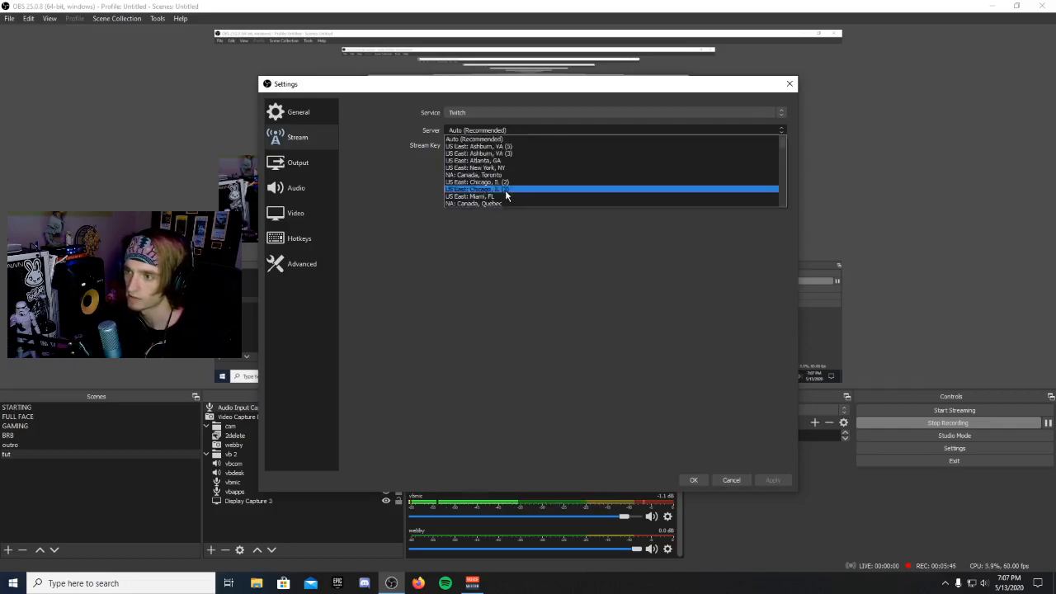
{"action": "left_click", "coordinate": [493, 141]}
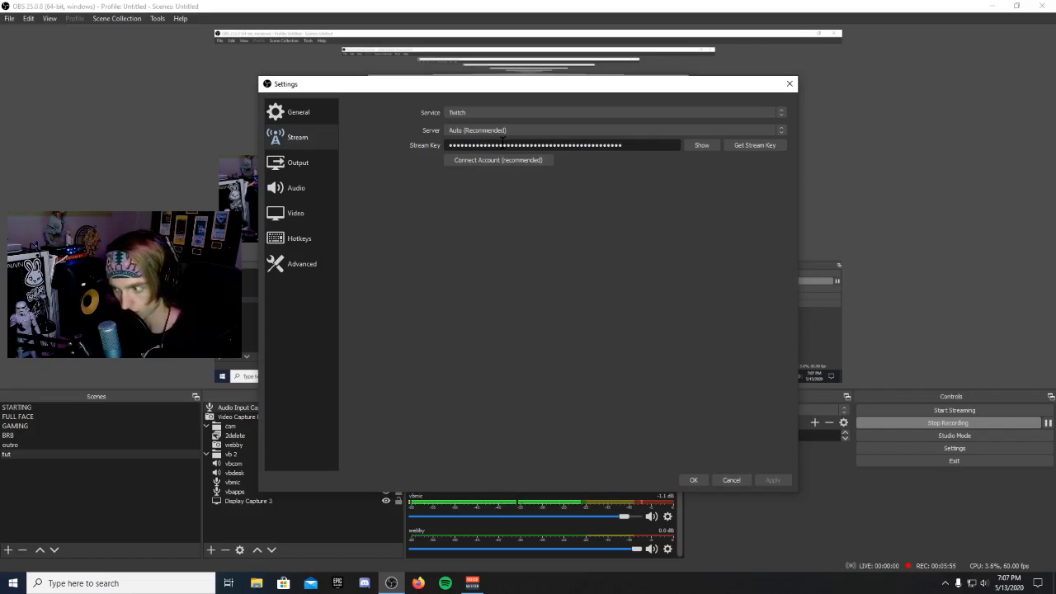
{"action": "left_click", "coordinate": [418, 583]}
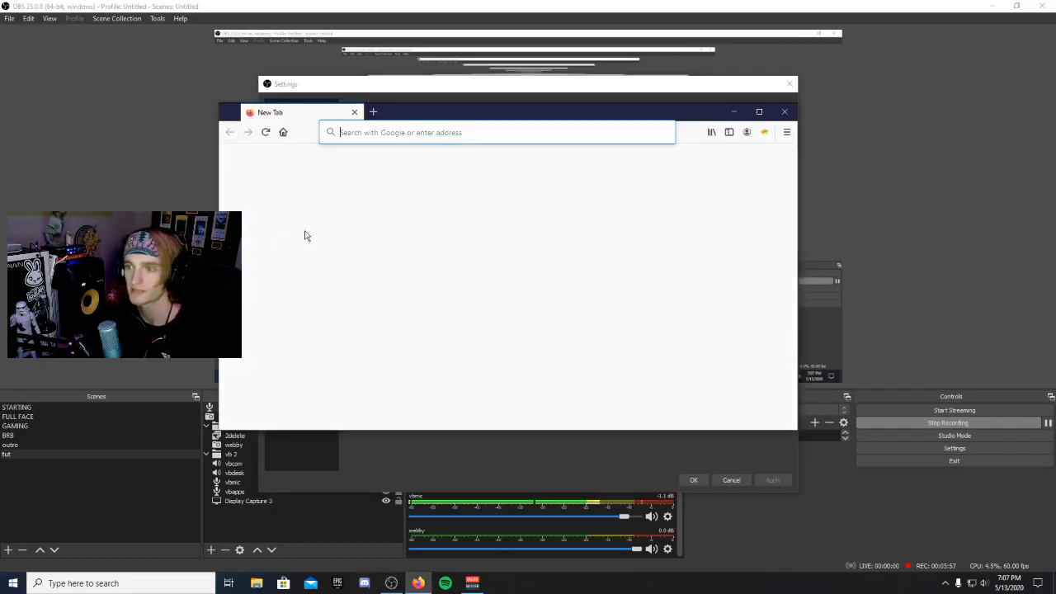
{"action": "left_click", "coordinate": [347, 243]}
{"action": "left_click_drag", "start_coordinate": [524, 133], "coordinate": [481, 140]}
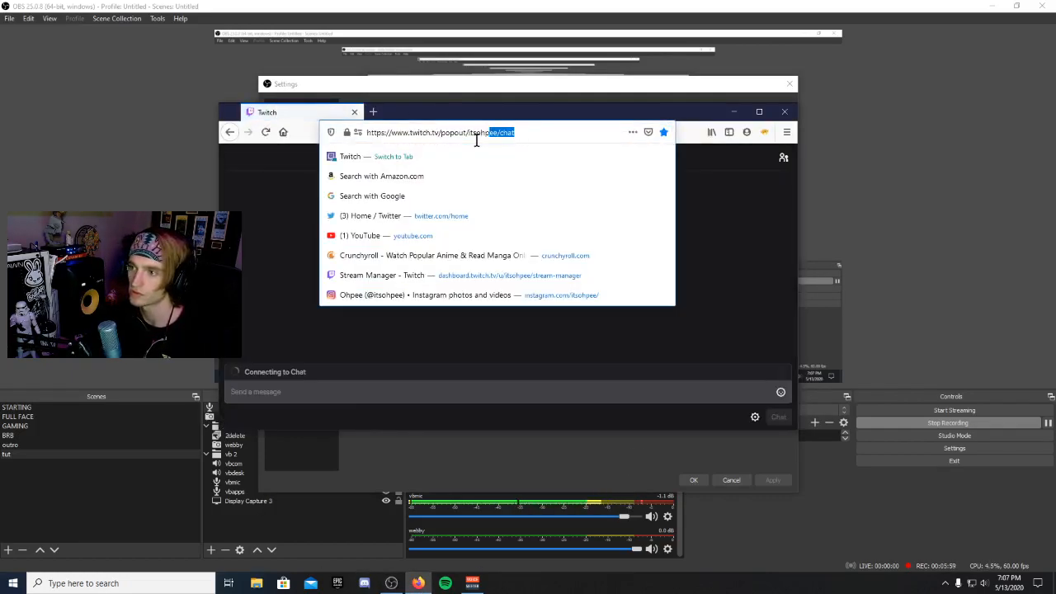
{"action": "key", "text": "BackSpace"}
{"action": "key", "text": "Return"}
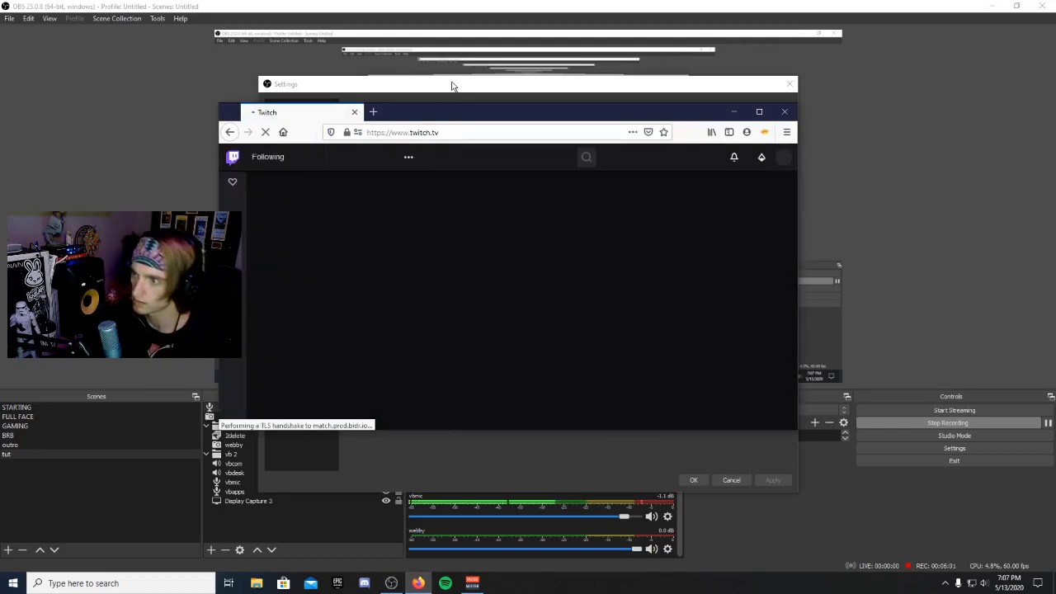
{"action": "left_click_drag", "start_coordinate": [463, 117], "coordinate": [481, 1]}
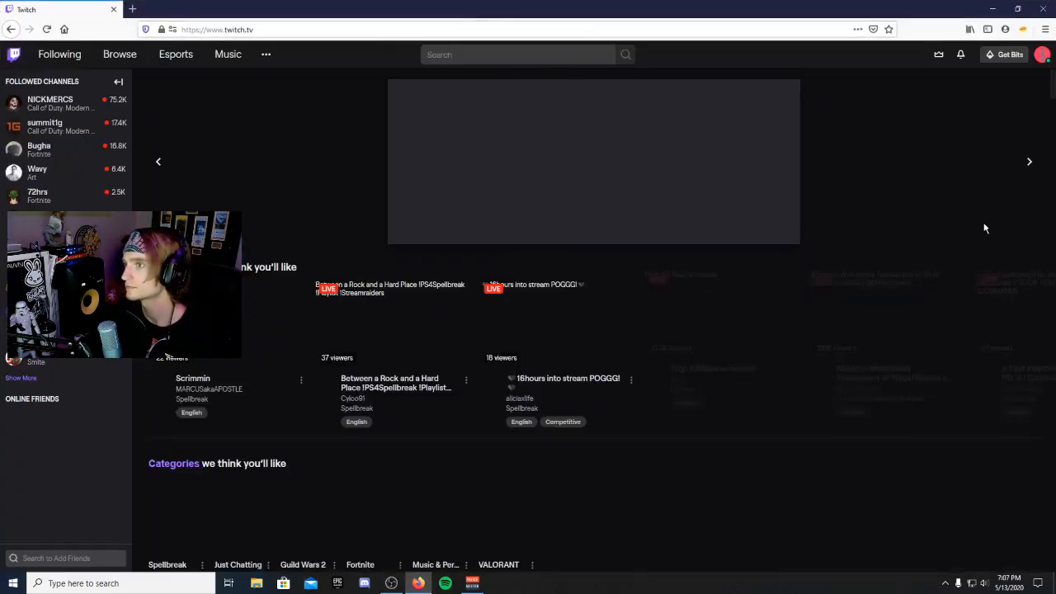
Step: Open the Channel and Videos section of the Twitch account settings, where the stream key is kept
{"action": "left_click", "coordinate": [1042, 54]}
{"action": "left_click", "coordinate": [990, 292]}
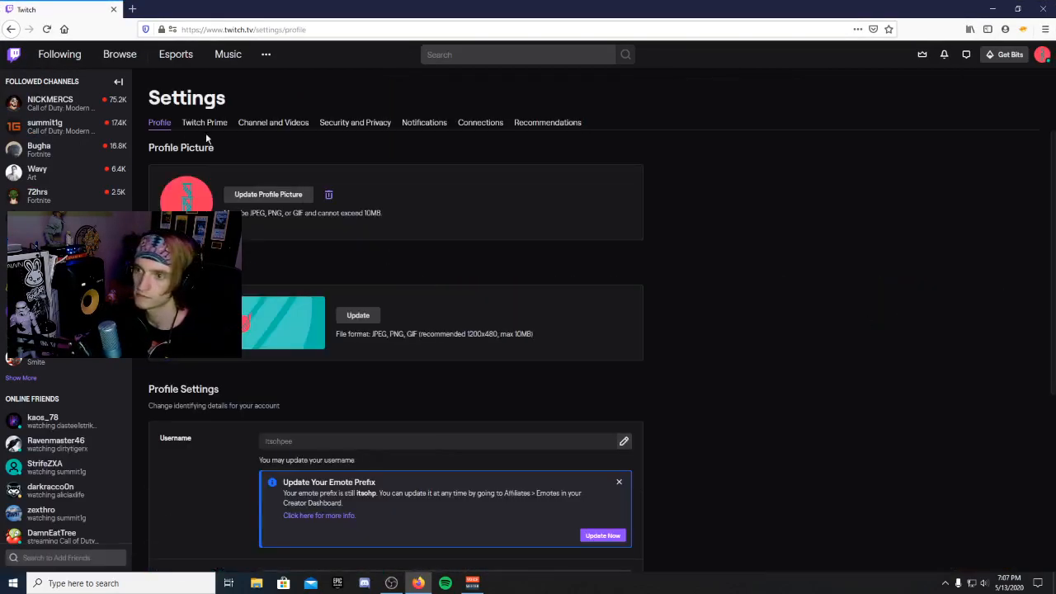
{"action": "left_click", "coordinate": [270, 125]}
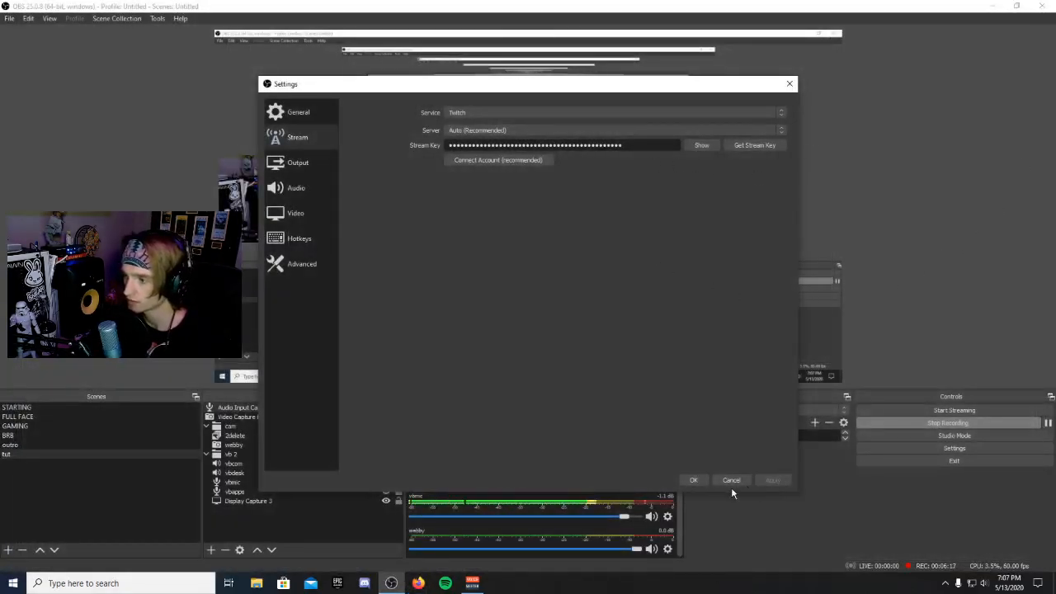
Step: Accept the stream settings, then set the CPU Usage Preset to veryfast in the streaming output settings
{"action": "left_click", "coordinate": [692, 480]}
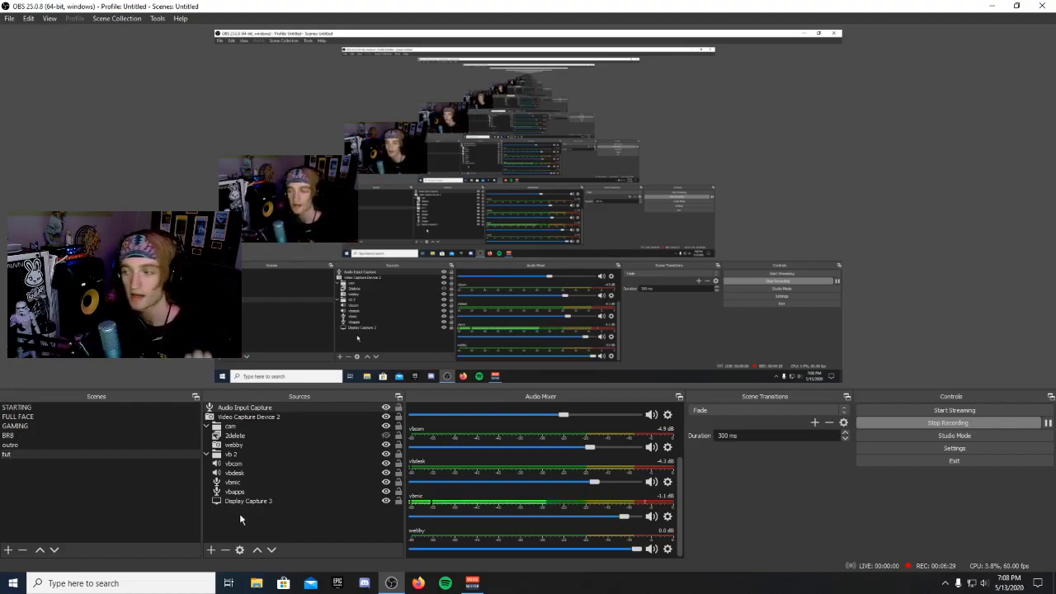
{"action": "left_click", "coordinate": [955, 451]}
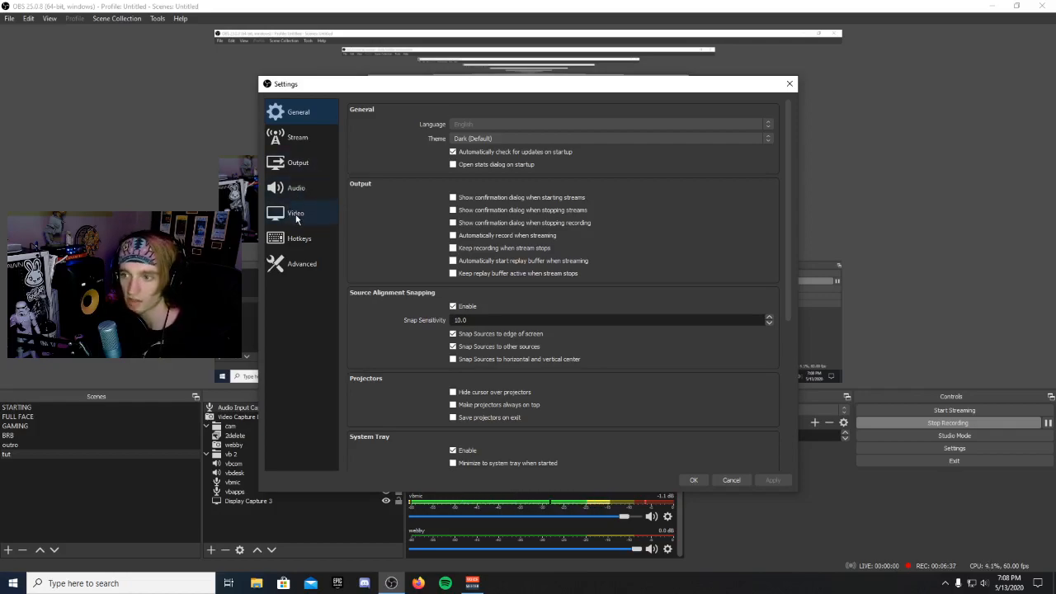
{"action": "left_click", "coordinate": [297, 165]}
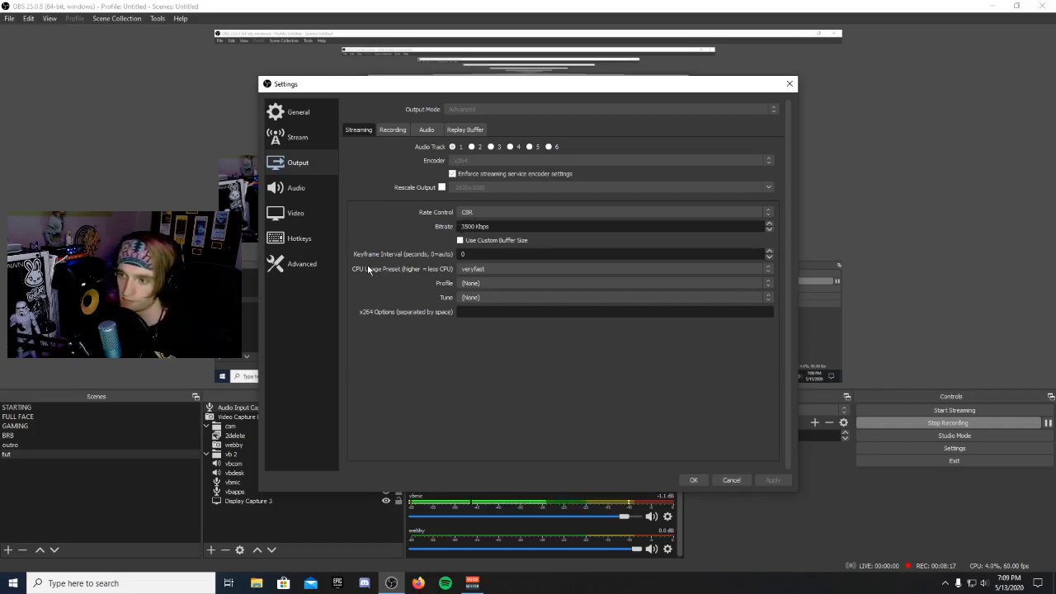
{"action": "left_click", "coordinate": [479, 272]}
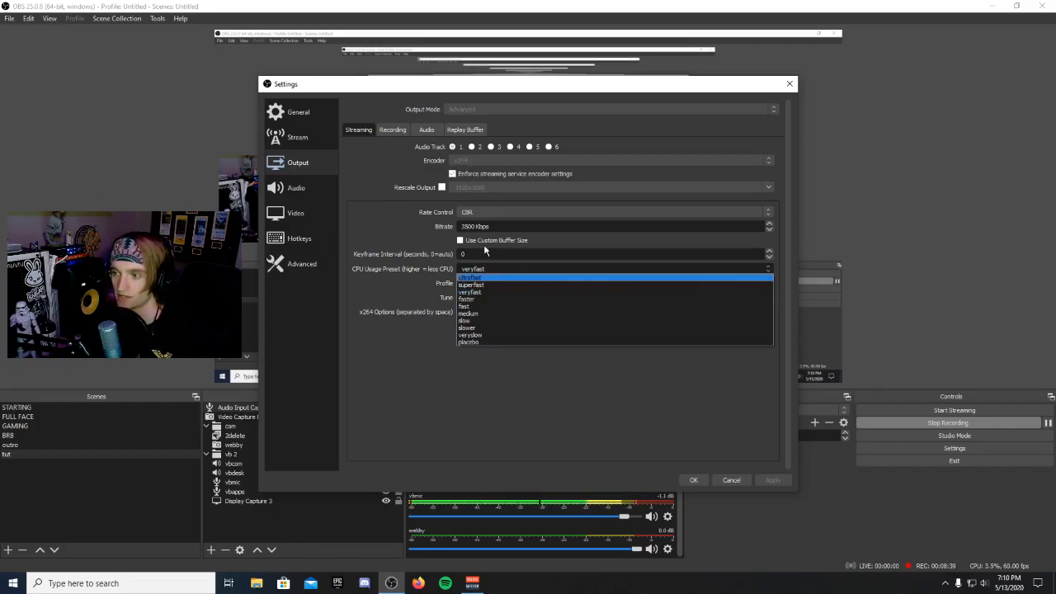
{"action": "left_click", "coordinate": [478, 293]}
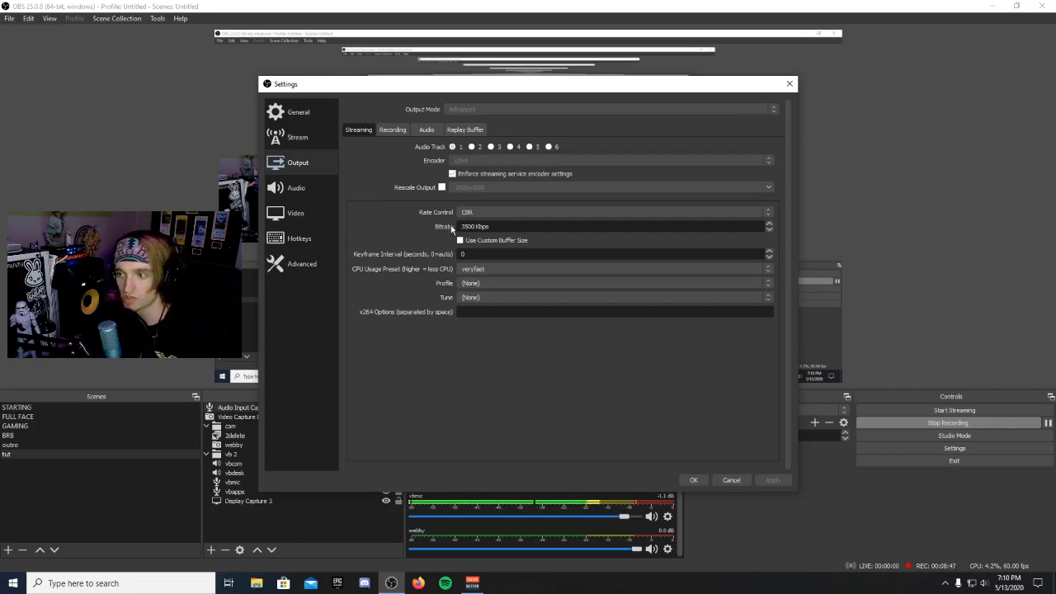
Step: Review the available CPU Usage Preset options in the streaming output settings
{"action": "left_click", "coordinate": [481, 269]}
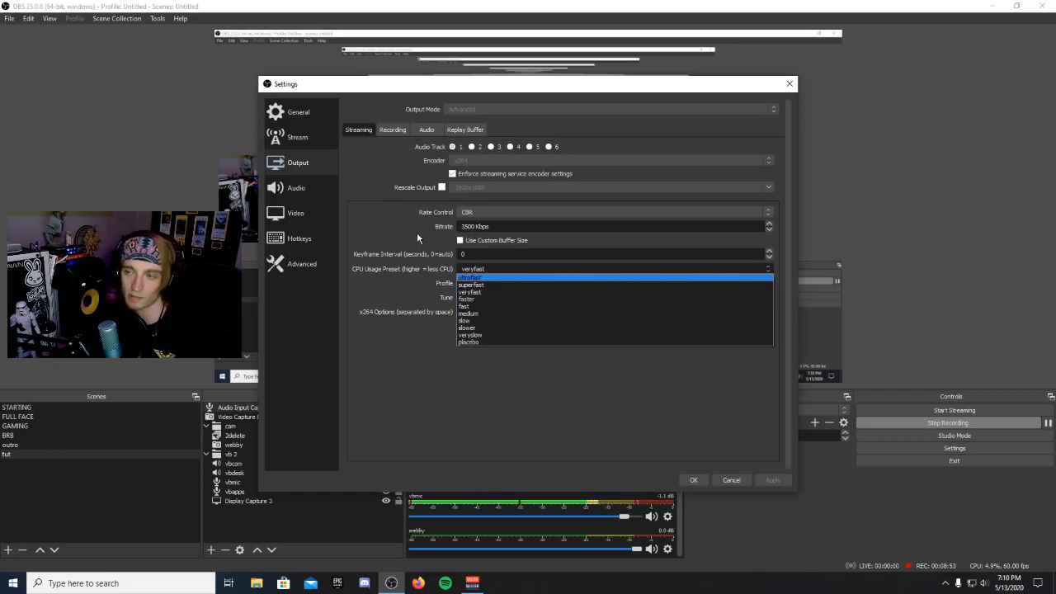
{"action": "left_click", "coordinate": [451, 263]}
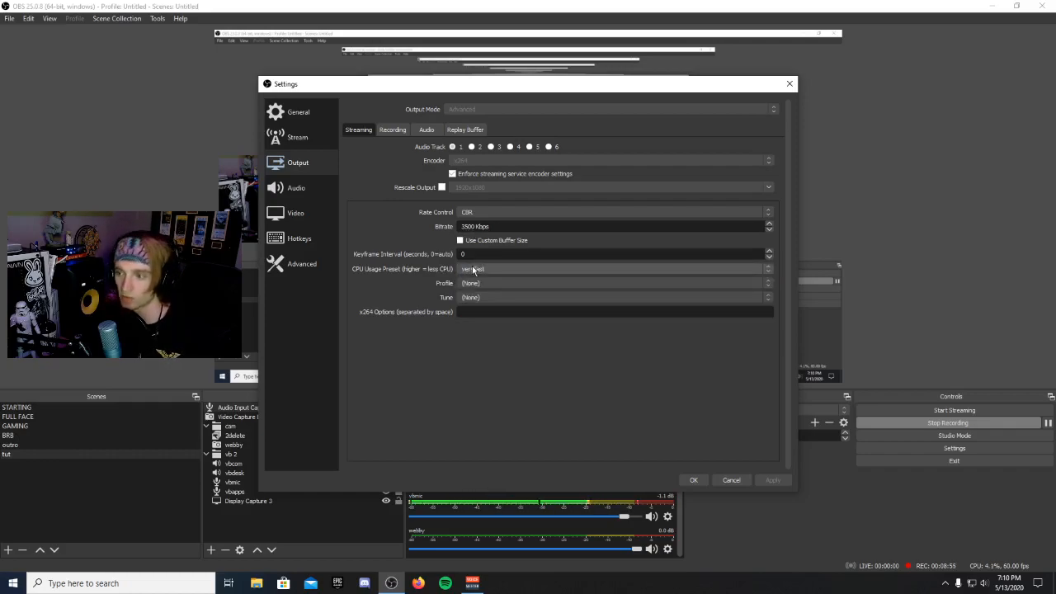
{"action": "left_click", "coordinate": [473, 273]}
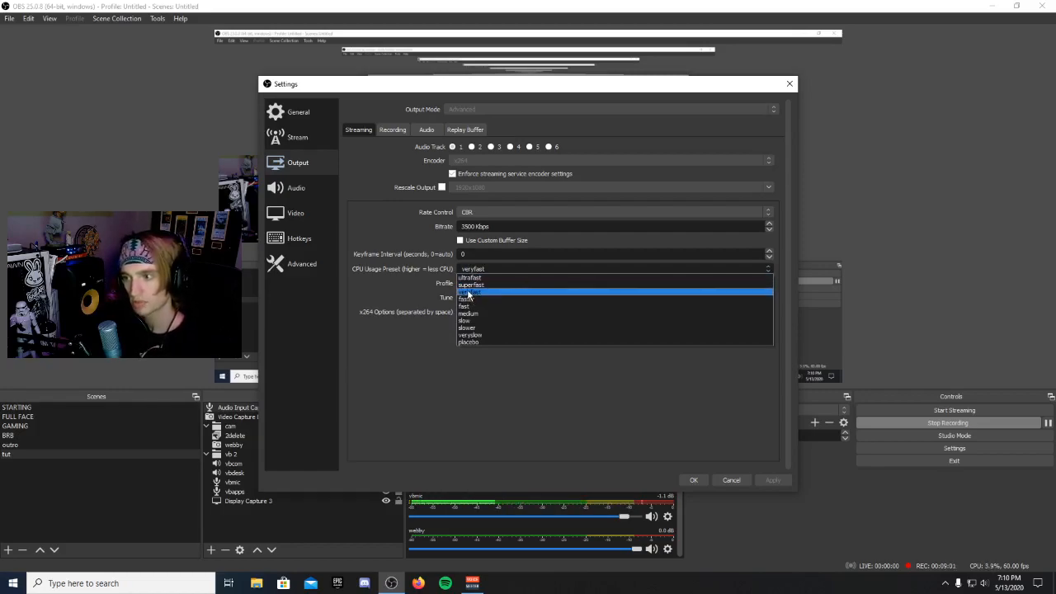
{"action": "left_click", "coordinate": [470, 233]}
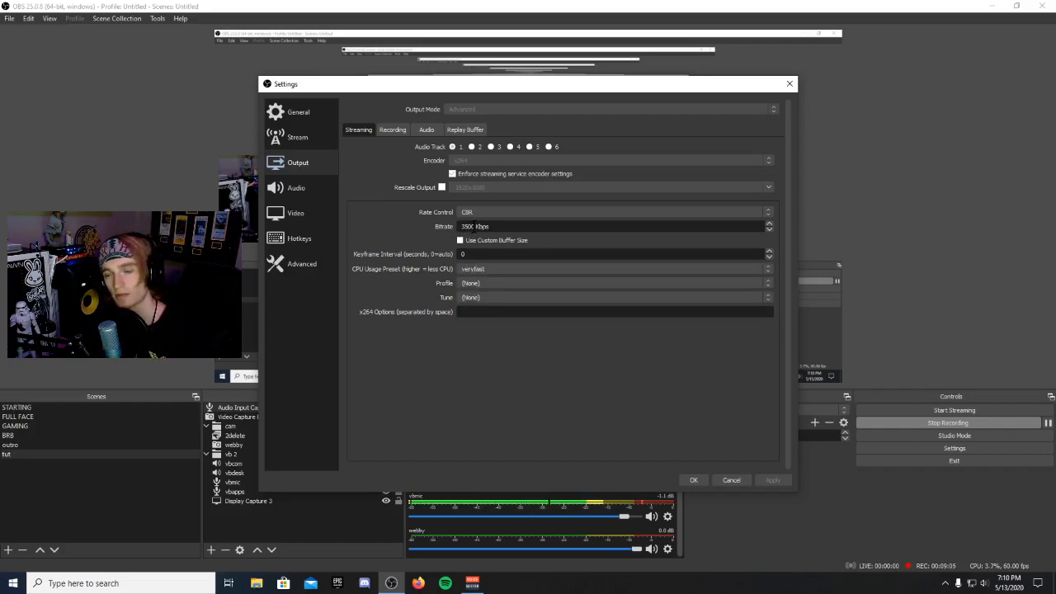
{"action": "left_click", "coordinate": [468, 269]}
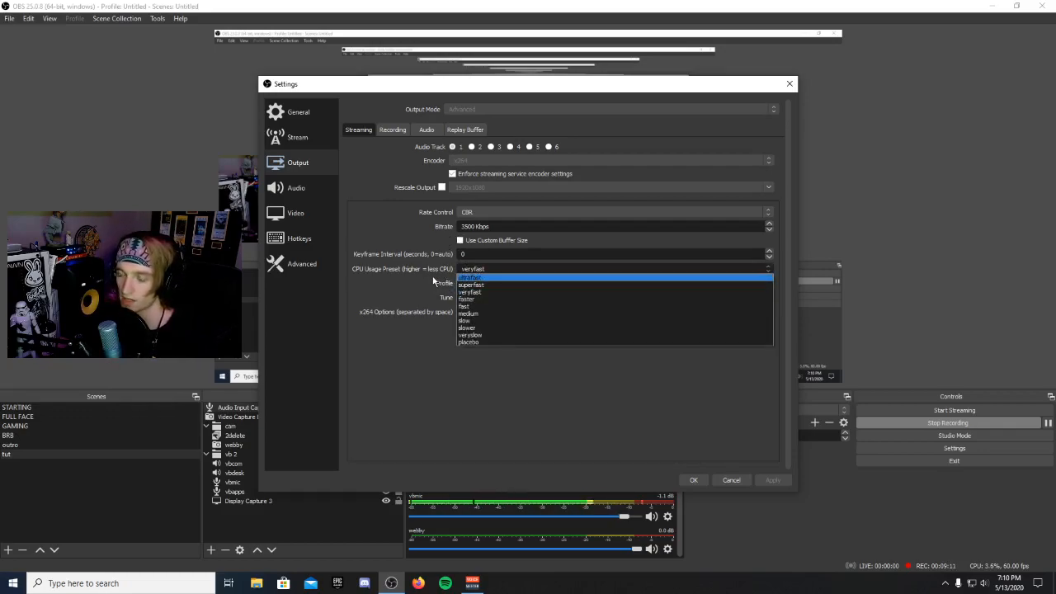
{"action": "left_click", "coordinate": [434, 281]}
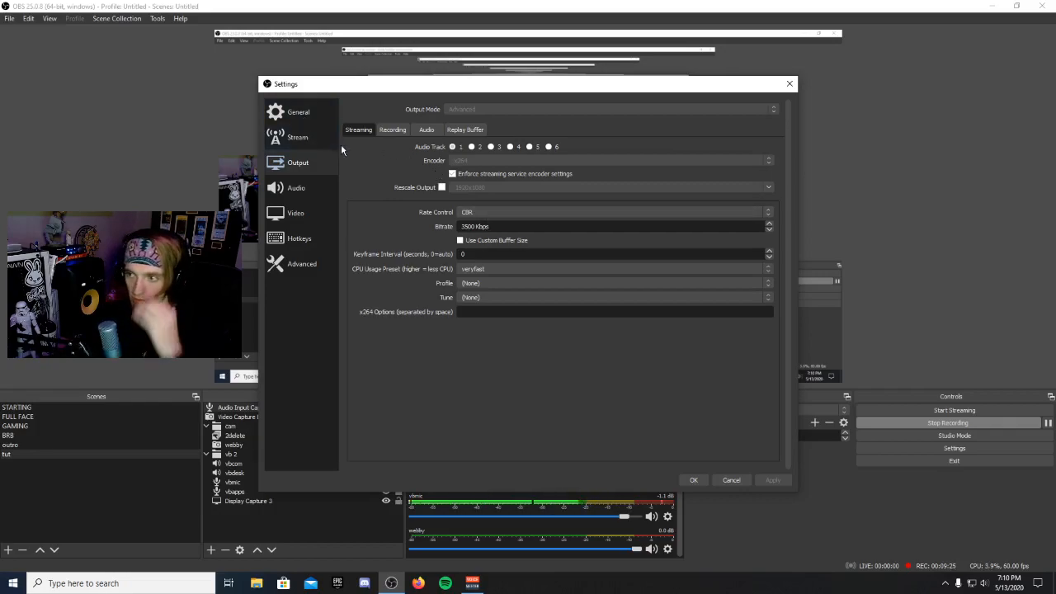
Step: Look through the Audio, Video, Hotkeys, Advanced, Stream and General settings, and close the settings
{"action": "left_click", "coordinate": [299, 190]}
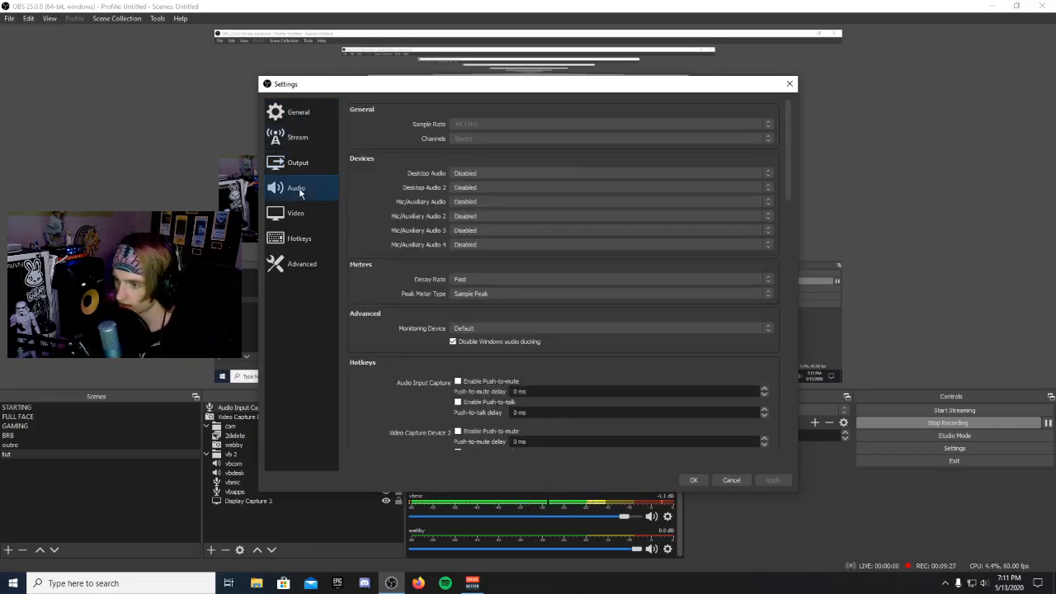
{"action": "left_click", "coordinate": [299, 212]}
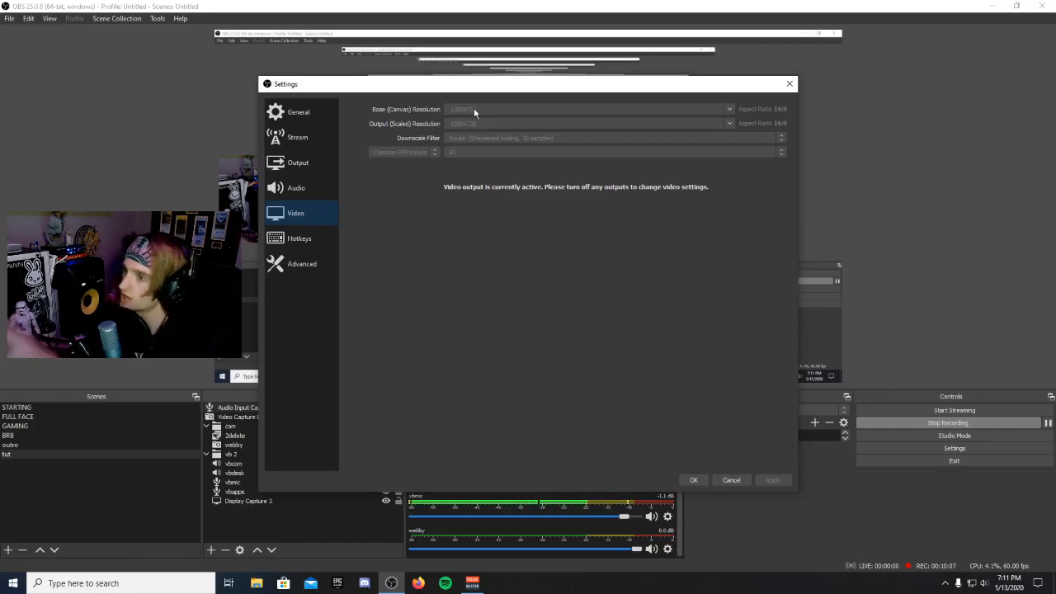
{"action": "left_click", "coordinate": [297, 244]}
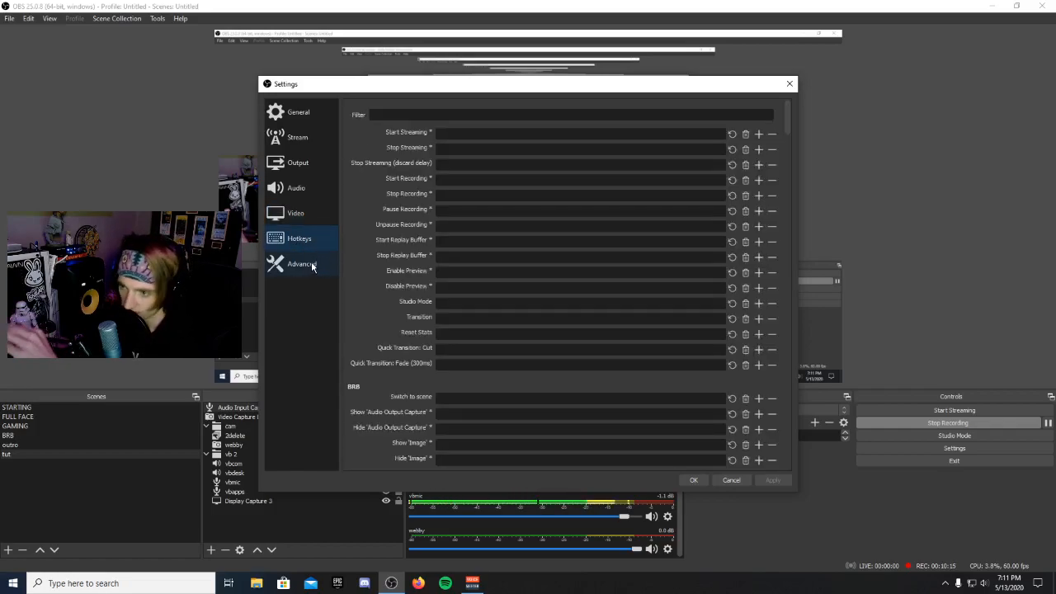
{"action": "left_click", "coordinate": [313, 266]}
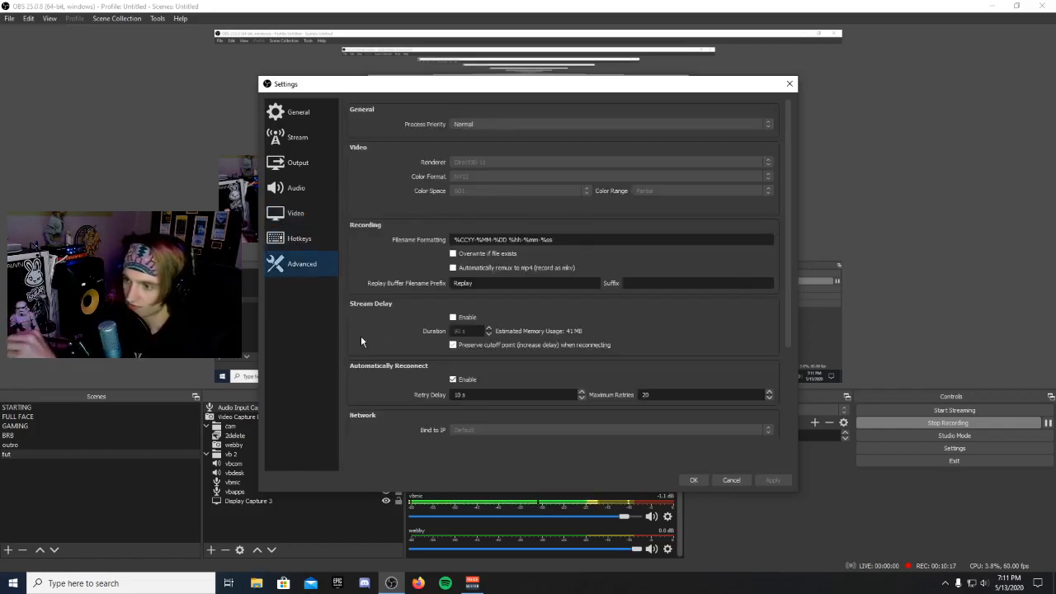
{"action": "left_click", "coordinate": [298, 138]}
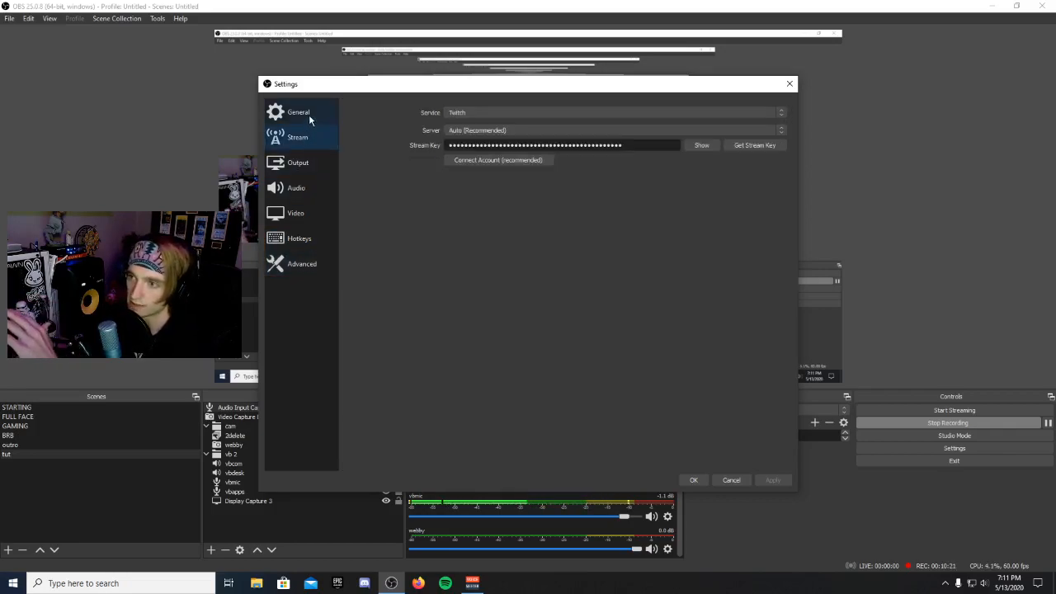
{"action": "left_click", "coordinate": [307, 117]}
{"action": "scroll", "coordinate": [432, 262], "scroll_direction": "down", "scroll_amount": 3}
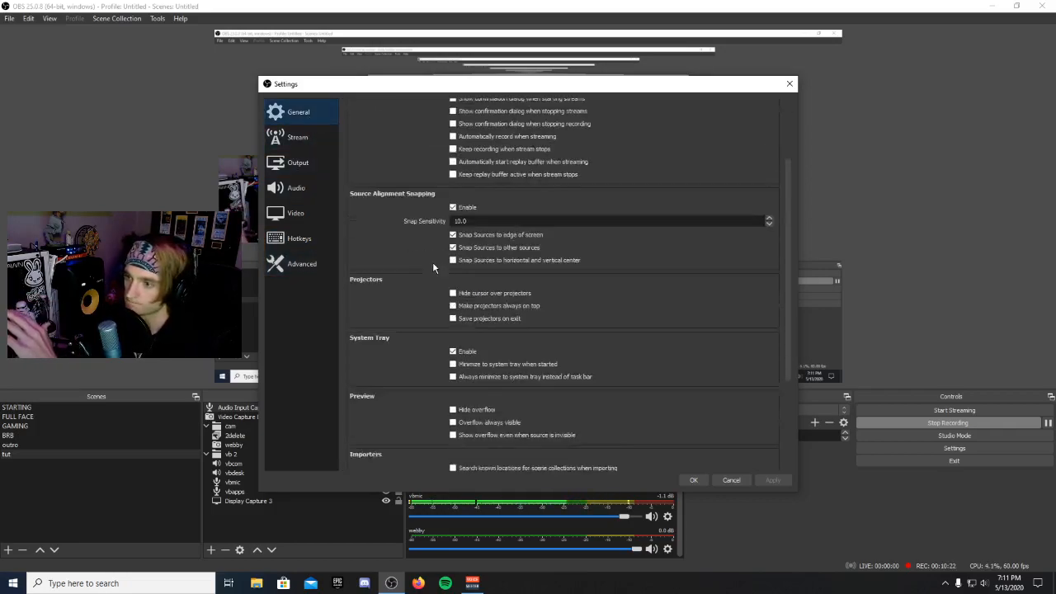
{"action": "left_click", "coordinate": [694, 479]}
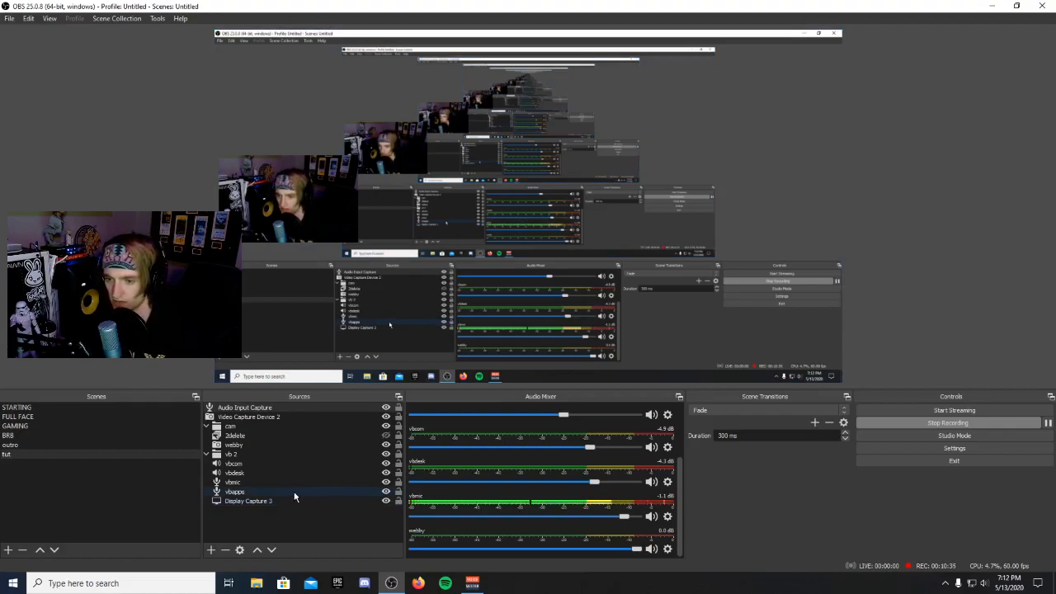
{"action": "right_click", "coordinate": [54, 495]}
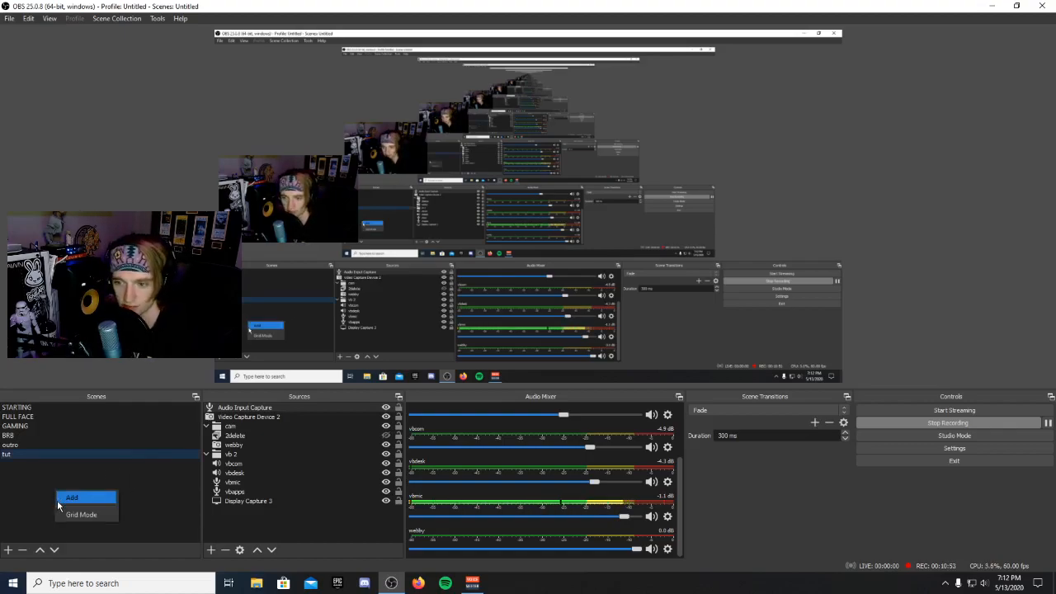
{"action": "left_click", "coordinate": [91, 500]}
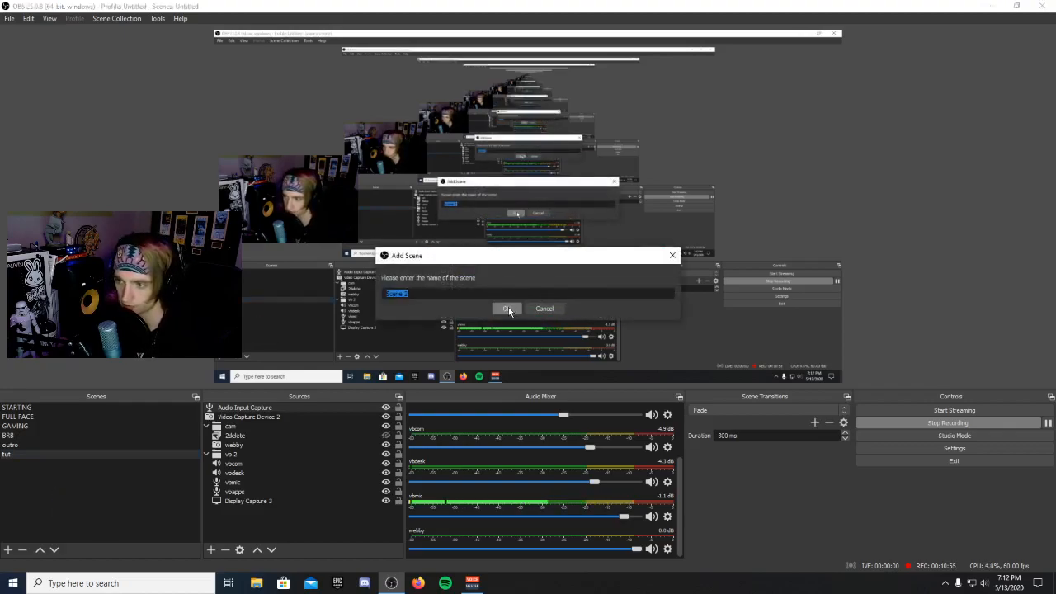
{"action": "left_click", "coordinate": [553, 309]}
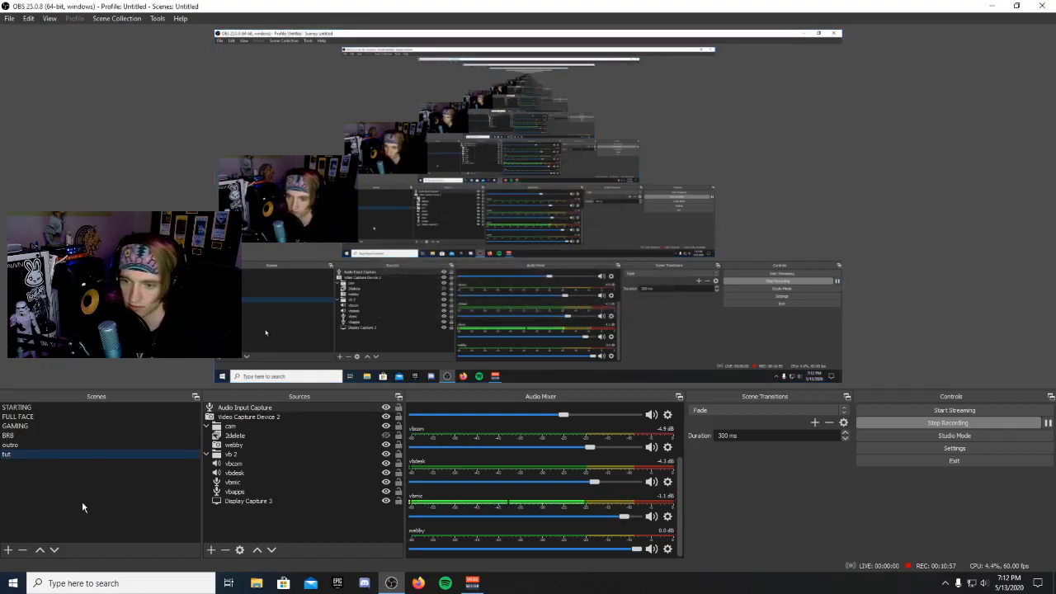
Step: Preview the GAMING and FULL FACE scenes, returning to the tut scene
{"action": "left_click", "coordinate": [64, 427]}
{"action": "left_click", "coordinate": [52, 455]}
{"action": "left_click", "coordinate": [37, 418]}
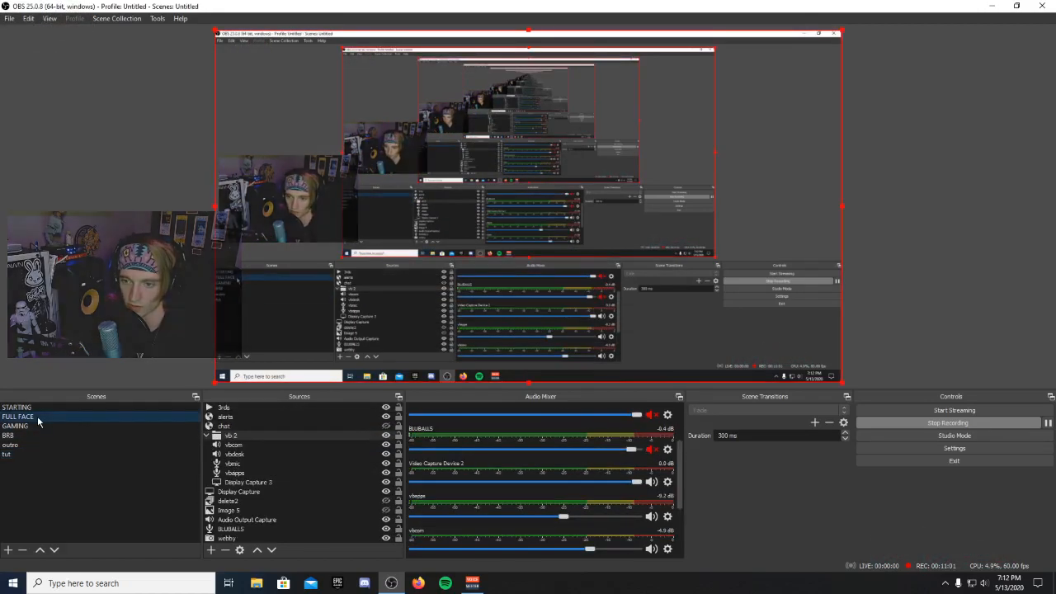
{"action": "left_click", "coordinate": [44, 453]}
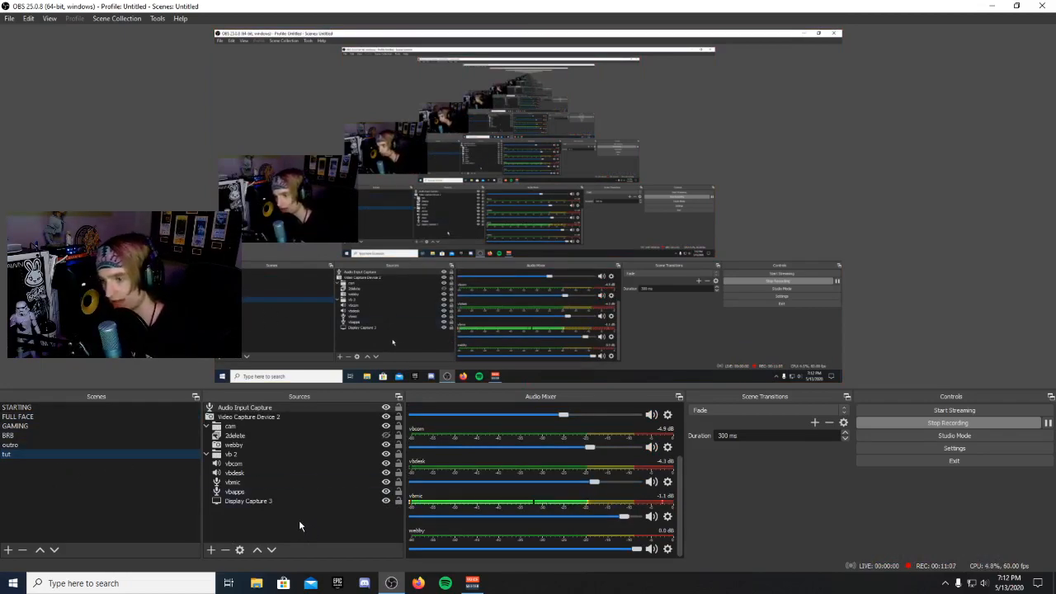
Step: Add a new Image source with the default name to the tut scene, using 30_toxicologist_emote.png from the Desktop folder
{"action": "left_click", "coordinate": [212, 550]}
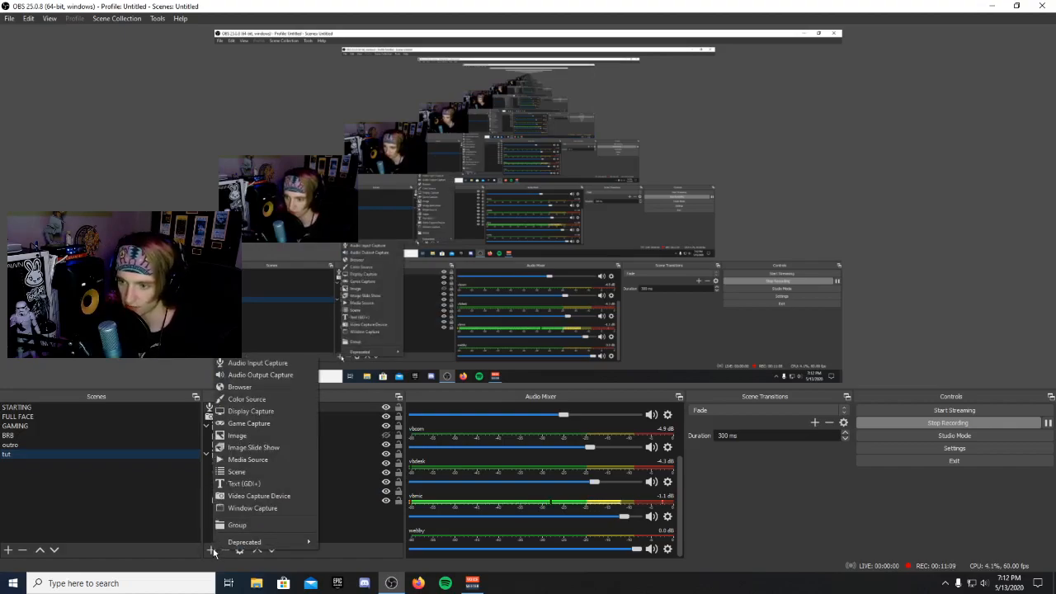
{"action": "left_click", "coordinate": [241, 431]}
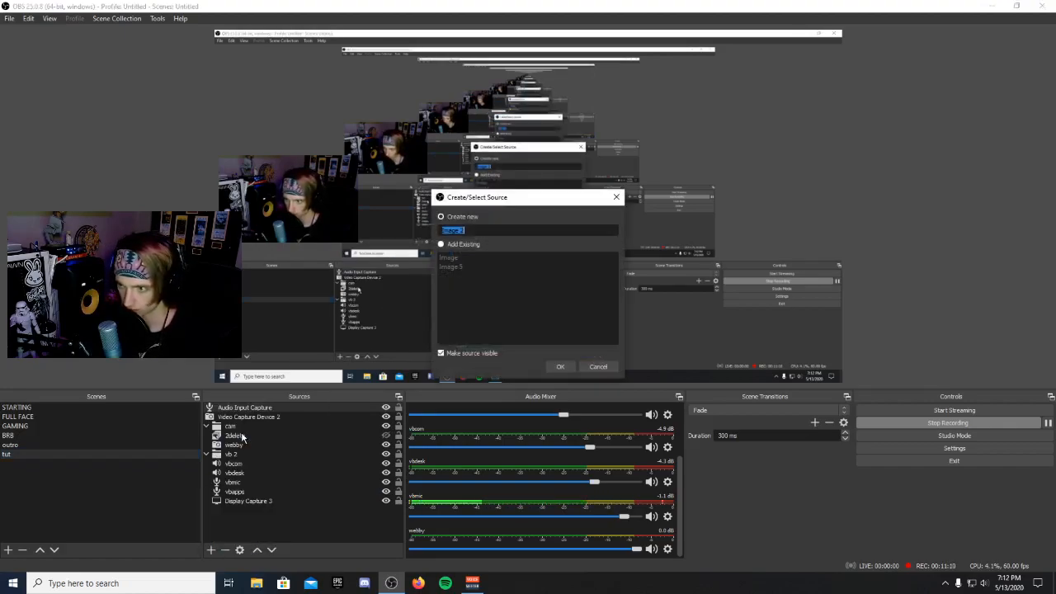
{"action": "left_click", "coordinate": [557, 368]}
{"action": "left_click", "coordinate": [696, 360]}
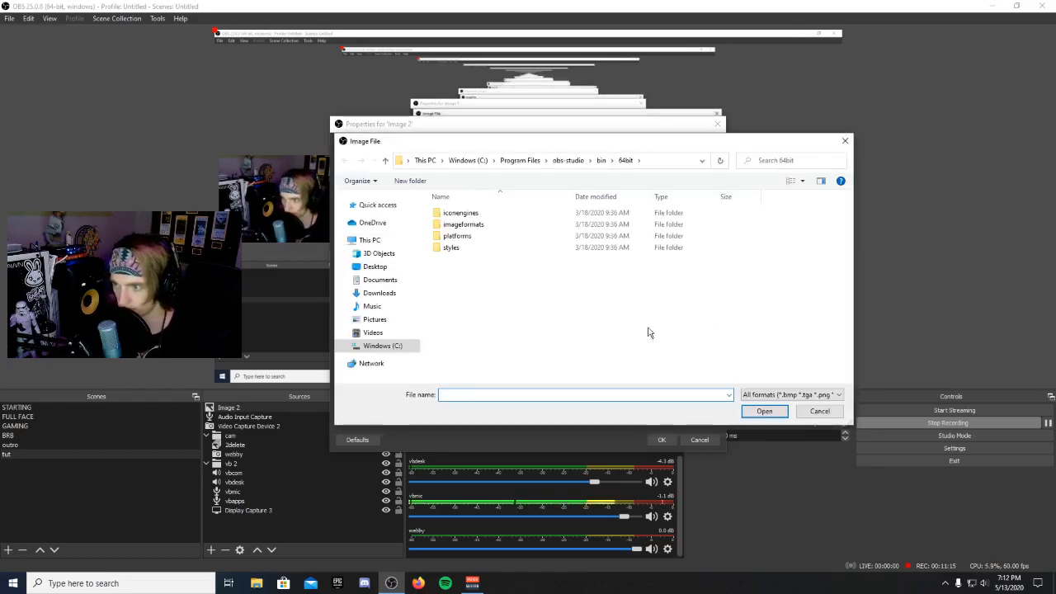
{"action": "left_click", "coordinate": [381, 267]}
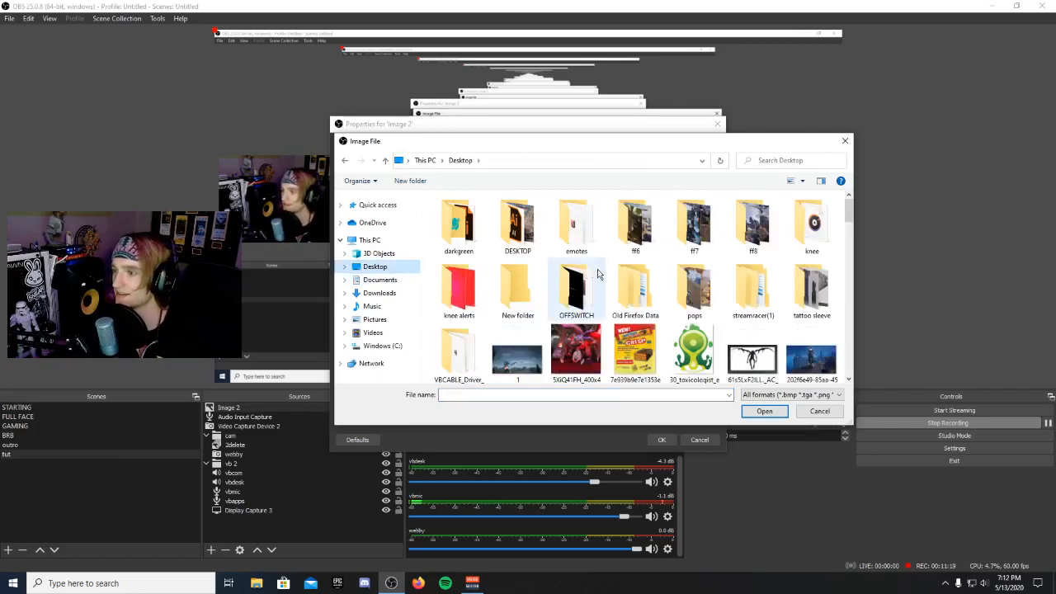
{"action": "scroll", "coordinate": [594, 274], "scroll_direction": "down", "scroll_amount": 3}
{"action": "left_click", "coordinate": [694, 239]}
{"action": "left_click", "coordinate": [765, 410]}
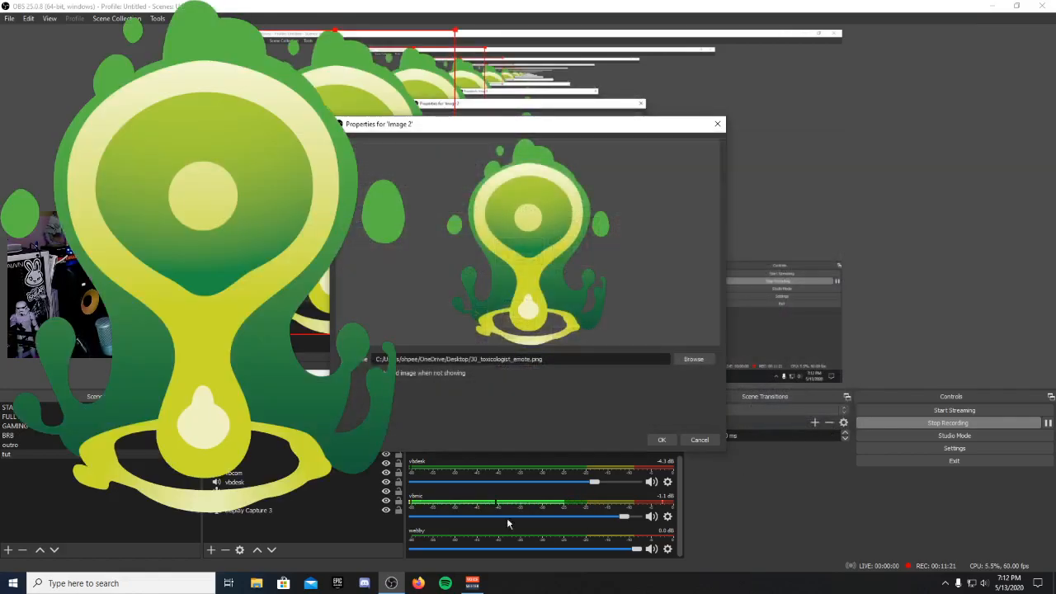
{"action": "left_click", "coordinate": [661, 440]}
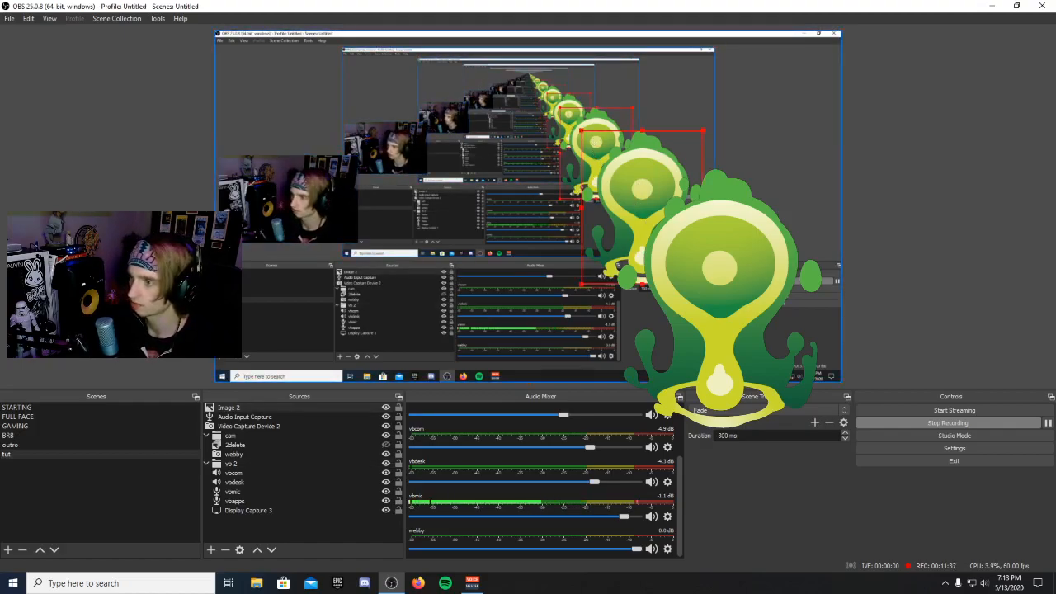
Step: Crop the green image's upper, lower and right sides to a narrow strip and stretch it into a wide banner
{"action": "left_click_drag", "start_coordinate": [642, 130], "coordinate": [644, 182]}
{"action": "left_click_drag", "start_coordinate": [644, 287], "coordinate": [658, 196]}
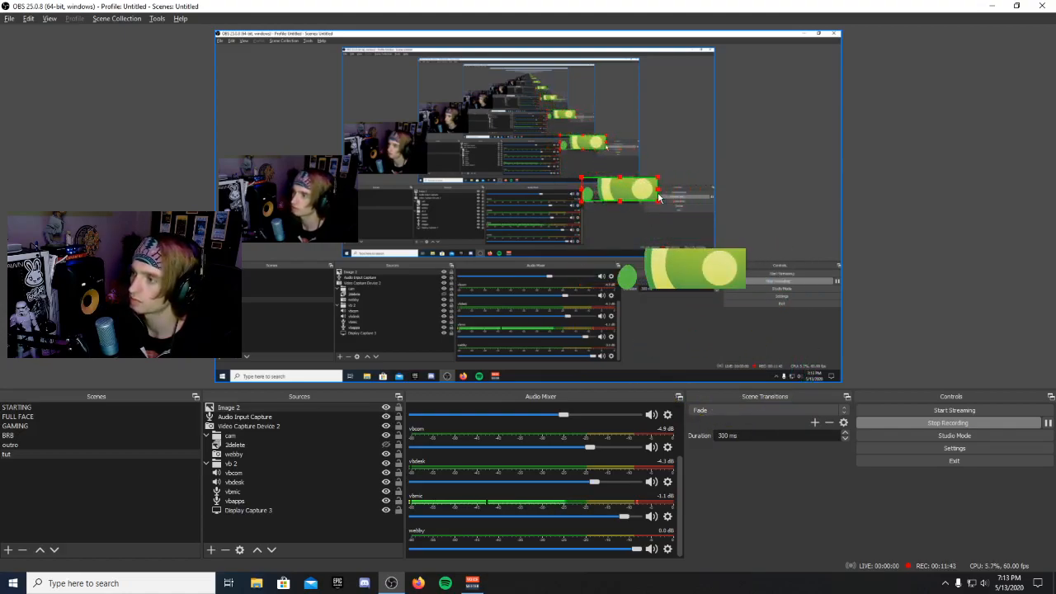
{"action": "left_click_drag", "start_coordinate": [582, 193], "coordinate": [518, 215]}
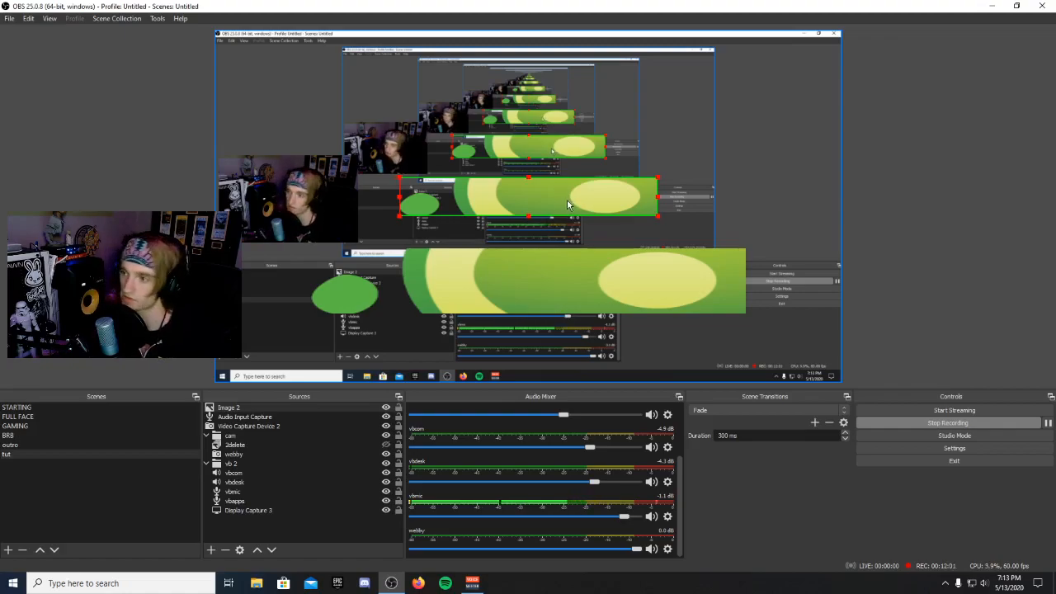
Step: Remove the green image source from the tut scene
{"action": "left_click", "coordinate": [553, 198]}
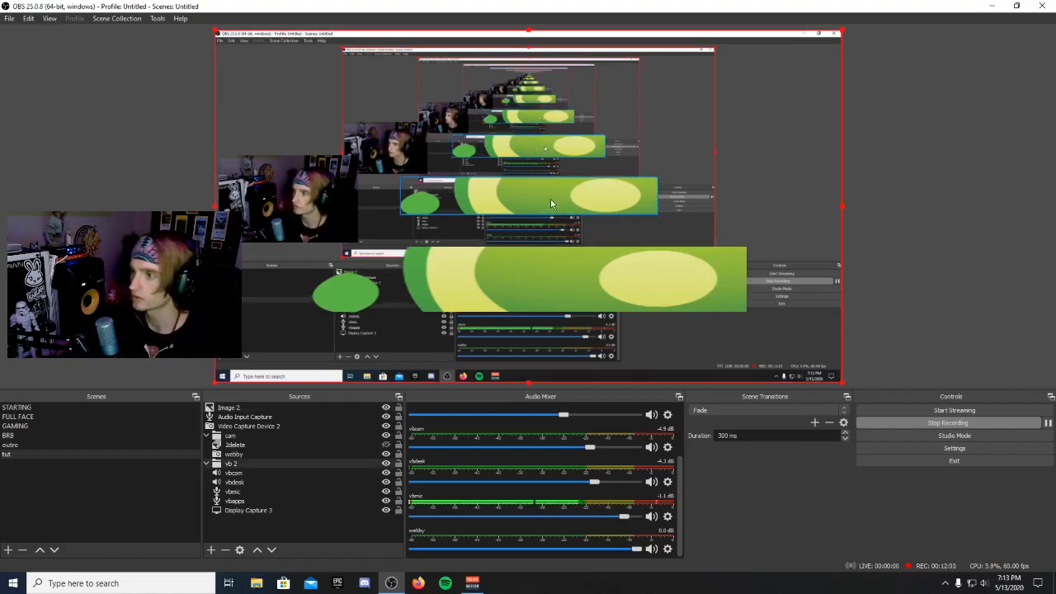
{"action": "left_click", "coordinate": [527, 189]}
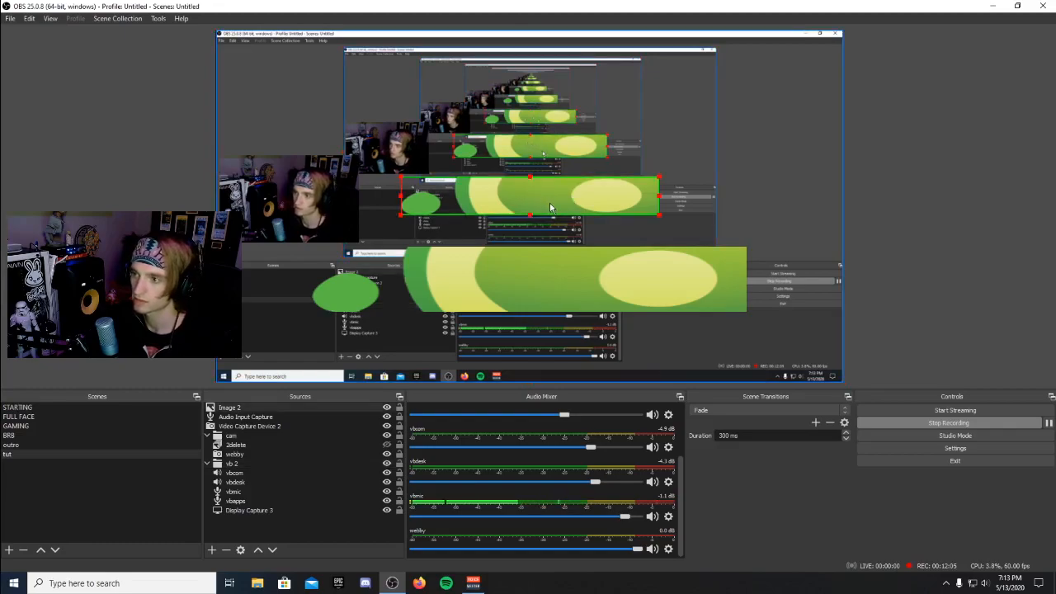
{"action": "right_click", "coordinate": [547, 203]}
{"action": "left_click", "coordinate": [573, 403]}
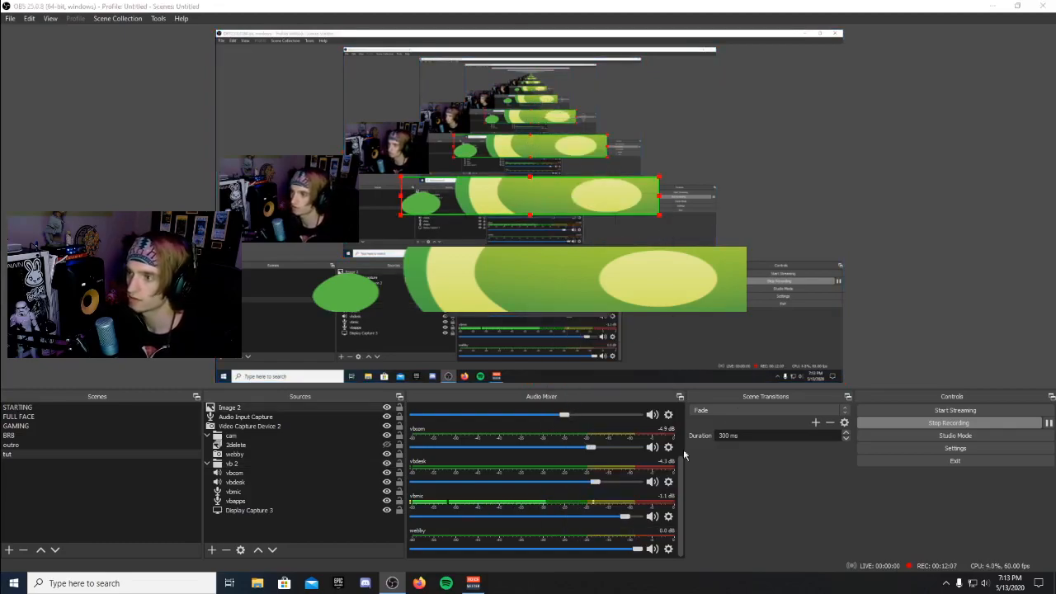
{"action": "key", "text": "Return"}
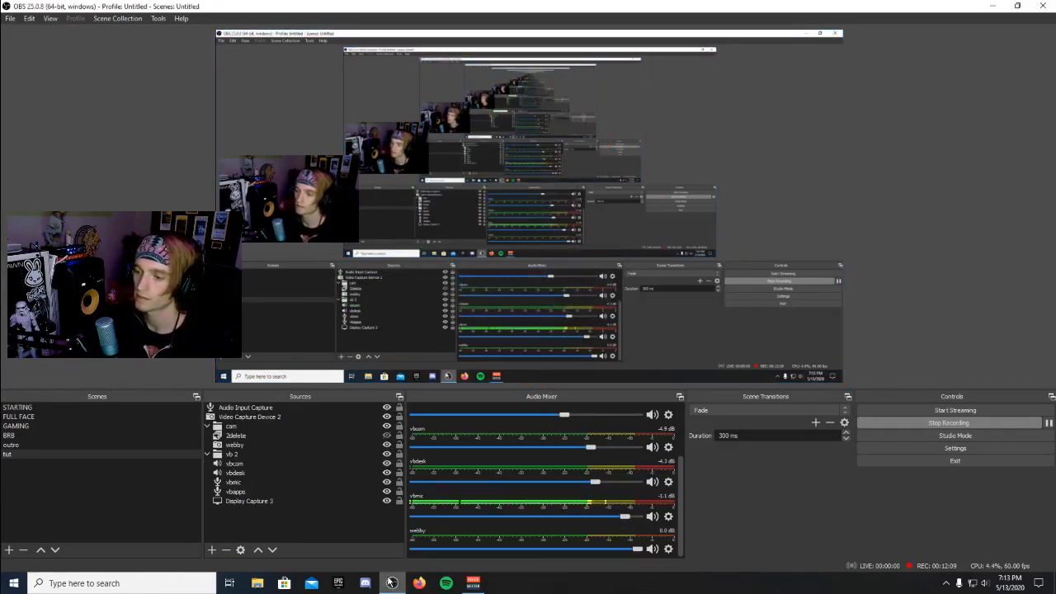
Step: Switch to Firefox, search the web for streamelements, and open the StreamElements site's dashboard
{"action": "left_click", "coordinate": [419, 583]}
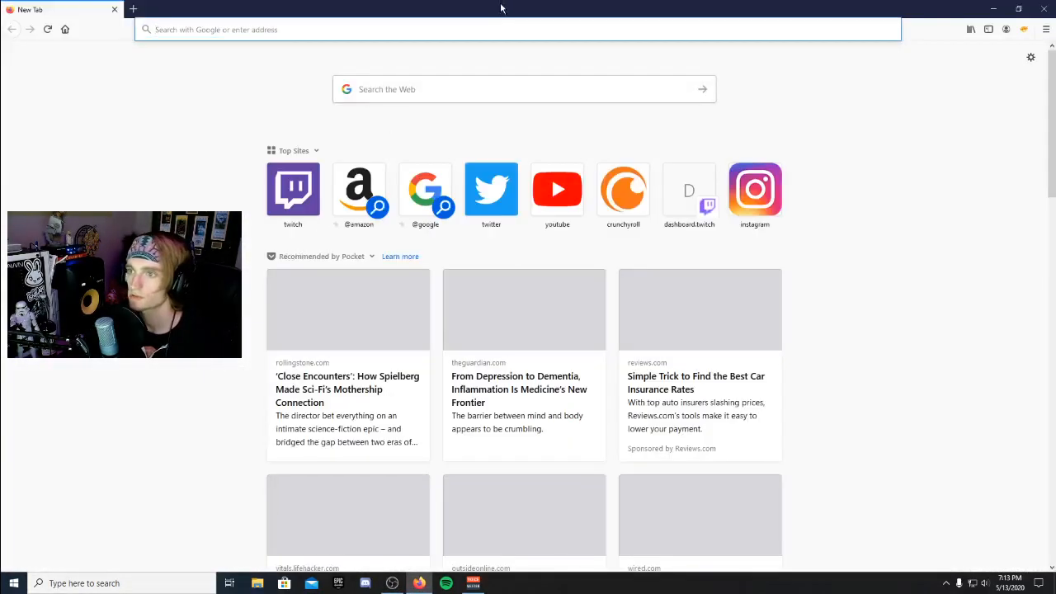
{"action": "left_click", "coordinate": [254, 31]}
{"action": "type", "text": "st"}
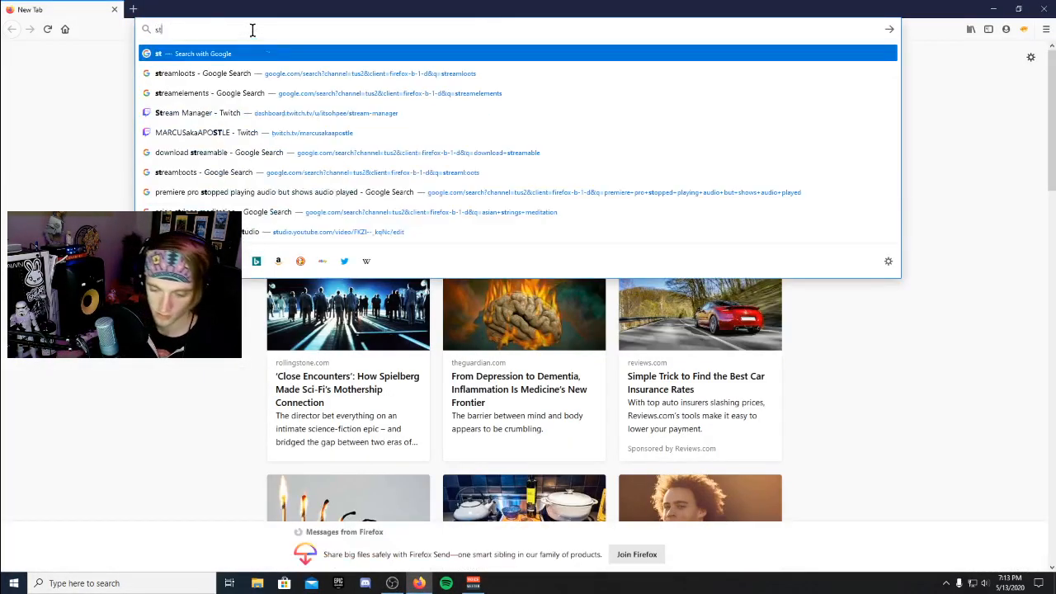
{"action": "type", "text": "reamelements"}
{"action": "key", "text": "Return"}
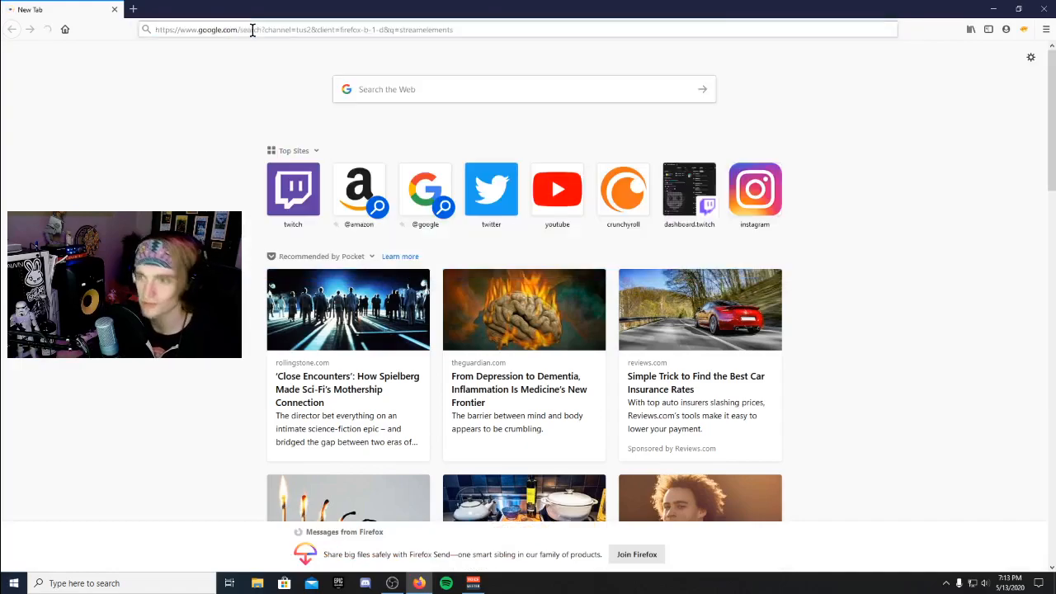
{"action": "left_click", "coordinate": [371, 186]}
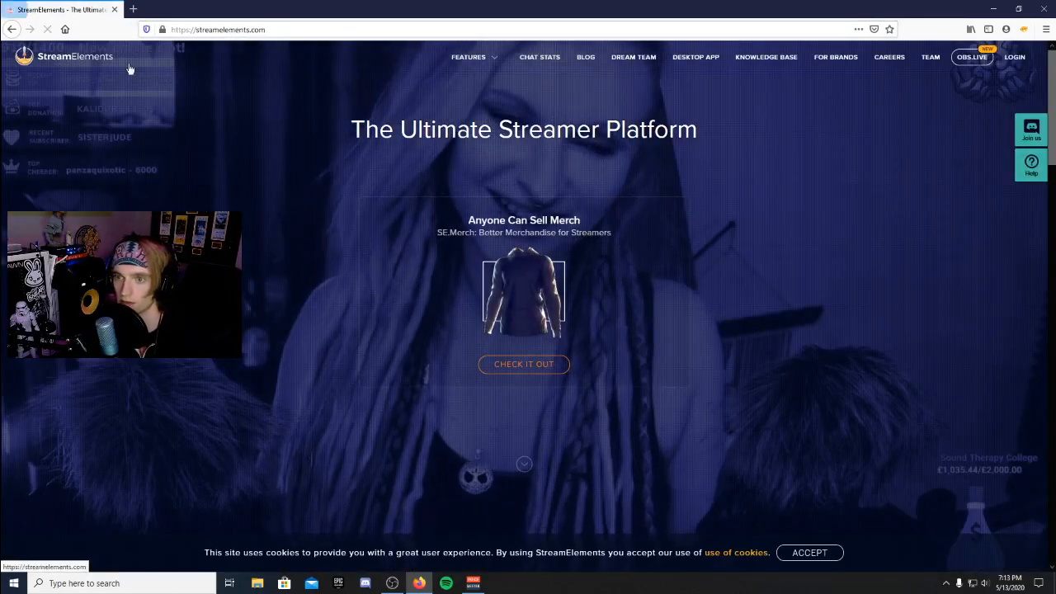
{"action": "left_click", "coordinate": [524, 177]}
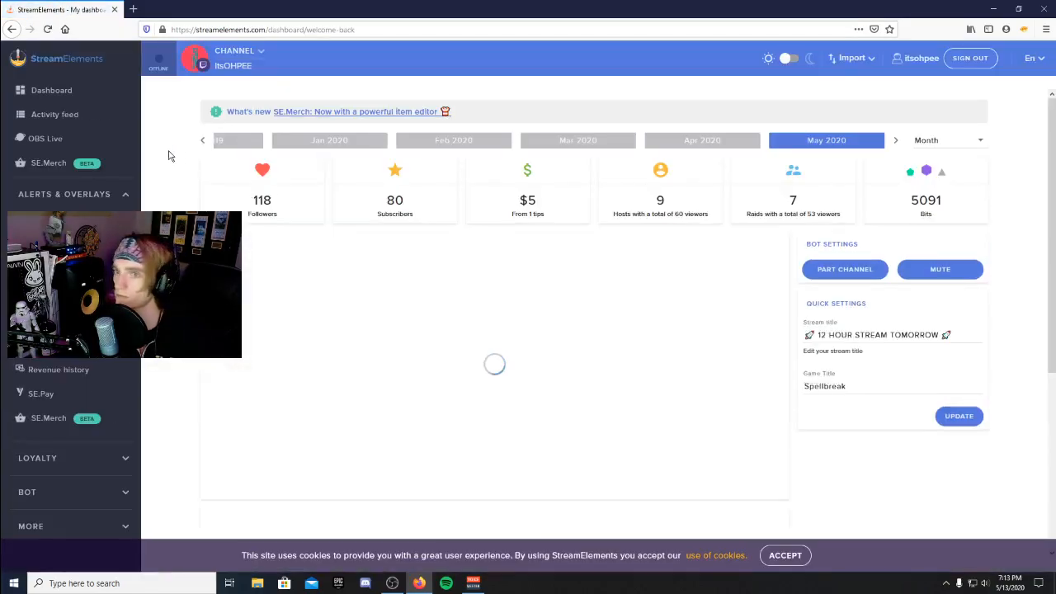
Step: Open the ALERTS1 overlay from My overlays for editing, with the browser as a smaller, taller window over OBS
{"action": "left_click_drag", "start_coordinate": [433, 7], "coordinate": [741, 83]}
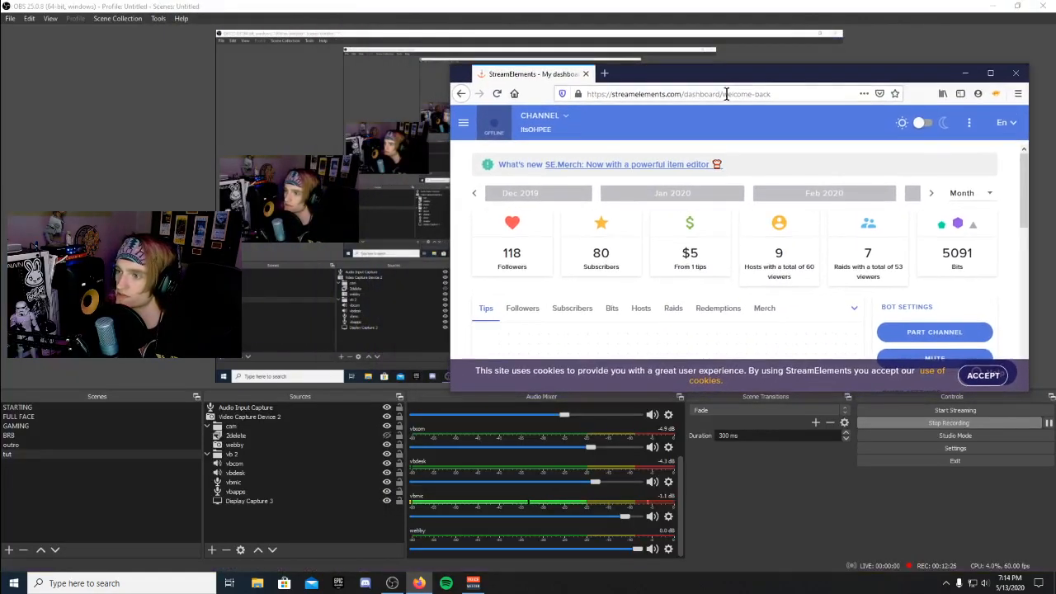
{"action": "left_click", "coordinate": [464, 123]}
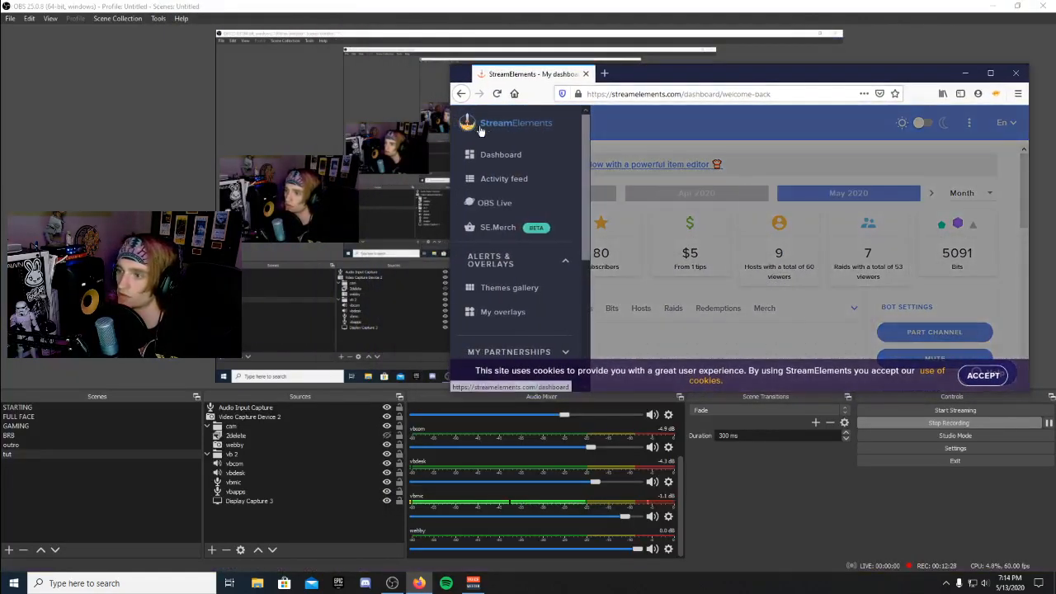
{"action": "left_click", "coordinate": [504, 311]}
{"action": "scroll", "coordinate": [607, 231], "scroll_direction": "down", "scroll_amount": 2}
{"action": "scroll", "coordinate": [607, 231], "scroll_direction": "up", "scroll_amount": 2}
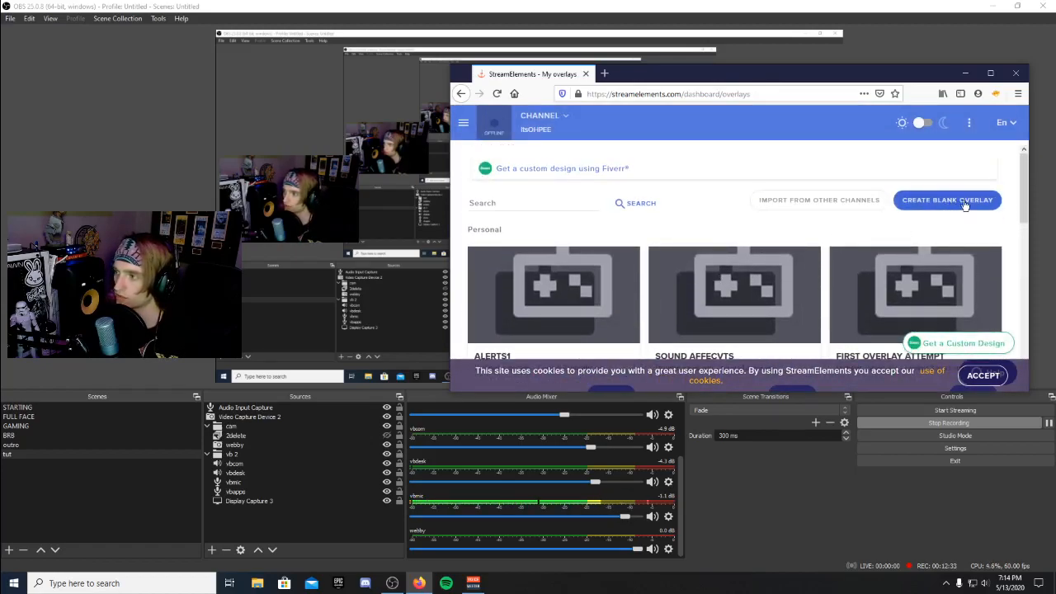
{"action": "scroll", "coordinate": [962, 215], "scroll_direction": "down", "scroll_amount": 2}
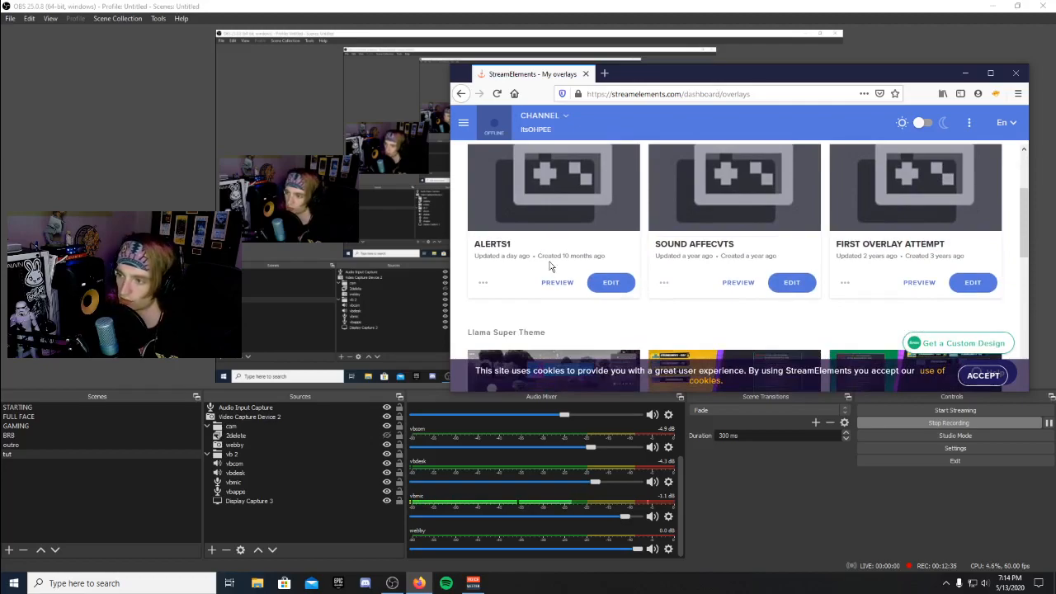
{"action": "left_click", "coordinate": [615, 283]}
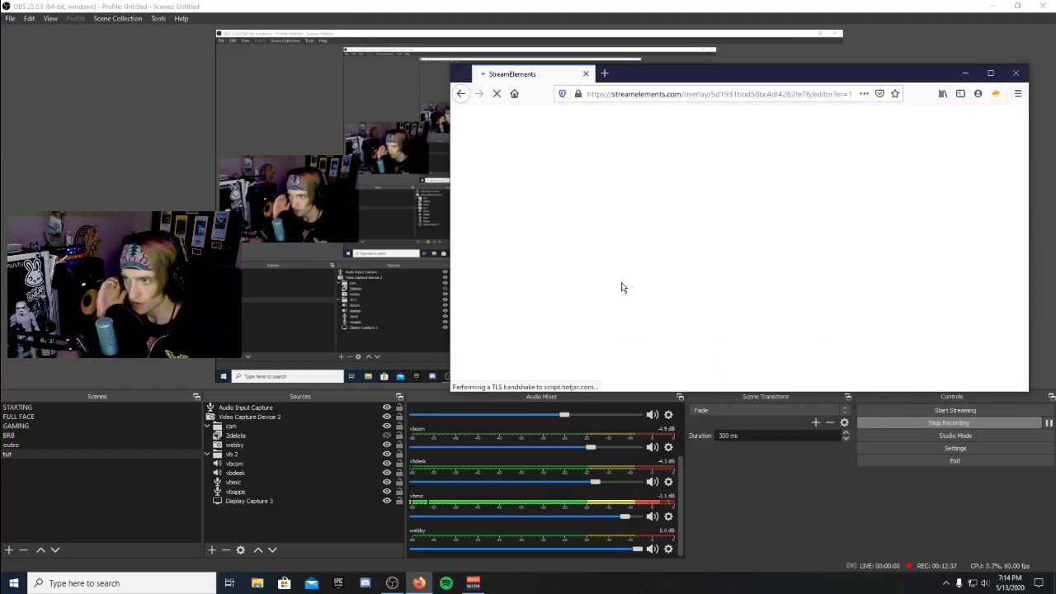
{"action": "left_click_drag", "start_coordinate": [726, 391], "coordinate": [711, 544]}
{"action": "left_click_drag", "start_coordinate": [689, 76], "coordinate": [682, 39]}
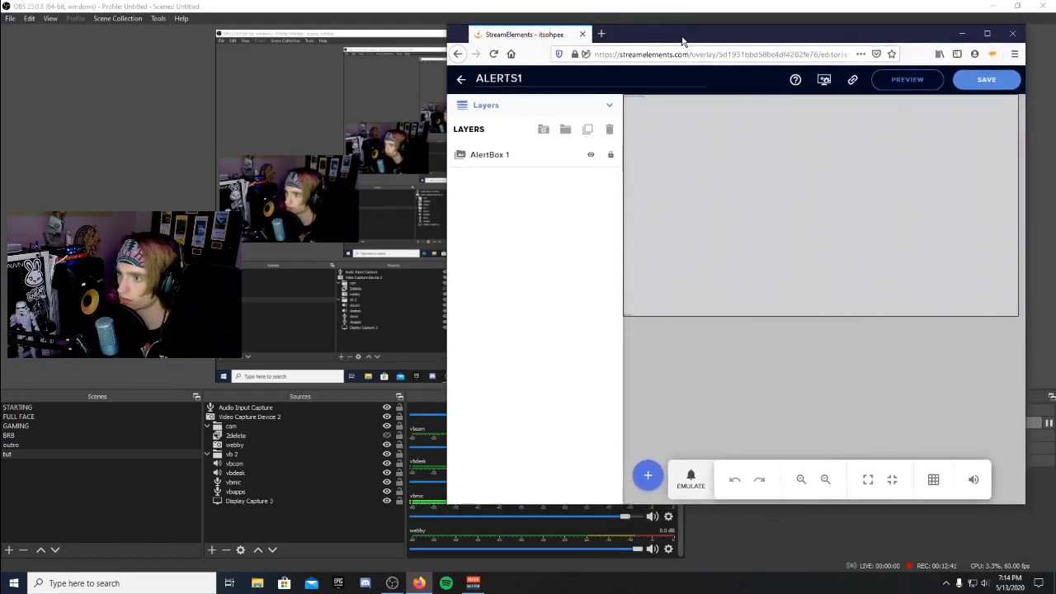
{"action": "left_click", "coordinate": [609, 108]}
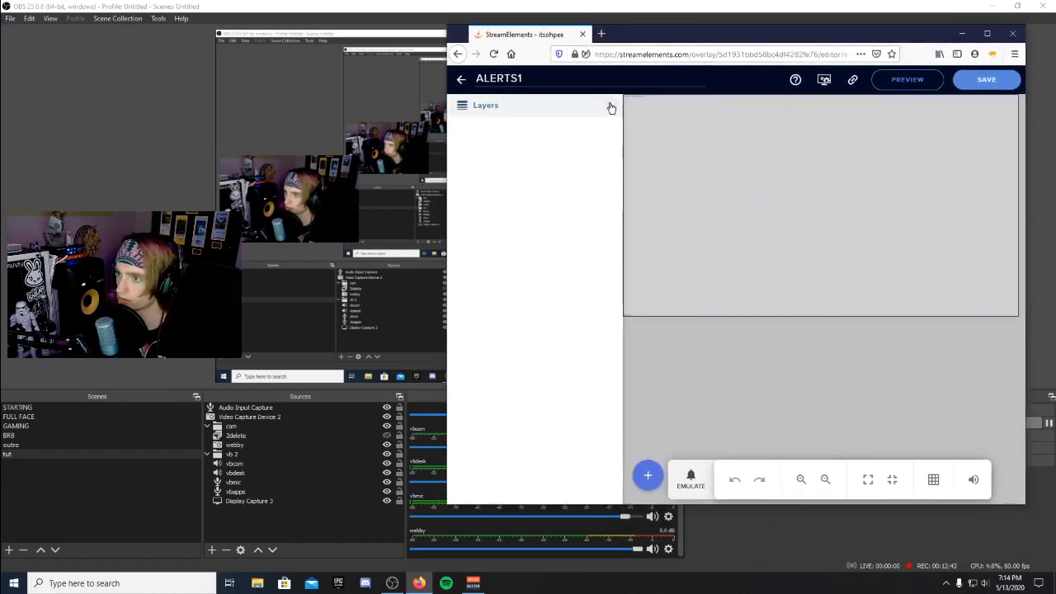
{"action": "left_click", "coordinate": [610, 108]}
{"action": "right_click", "coordinate": [540, 211]}
{"action": "left_click", "coordinate": [497, 221]}
{"action": "left_click", "coordinate": [460, 107]}
{"action": "left_click", "coordinate": [462, 109]}
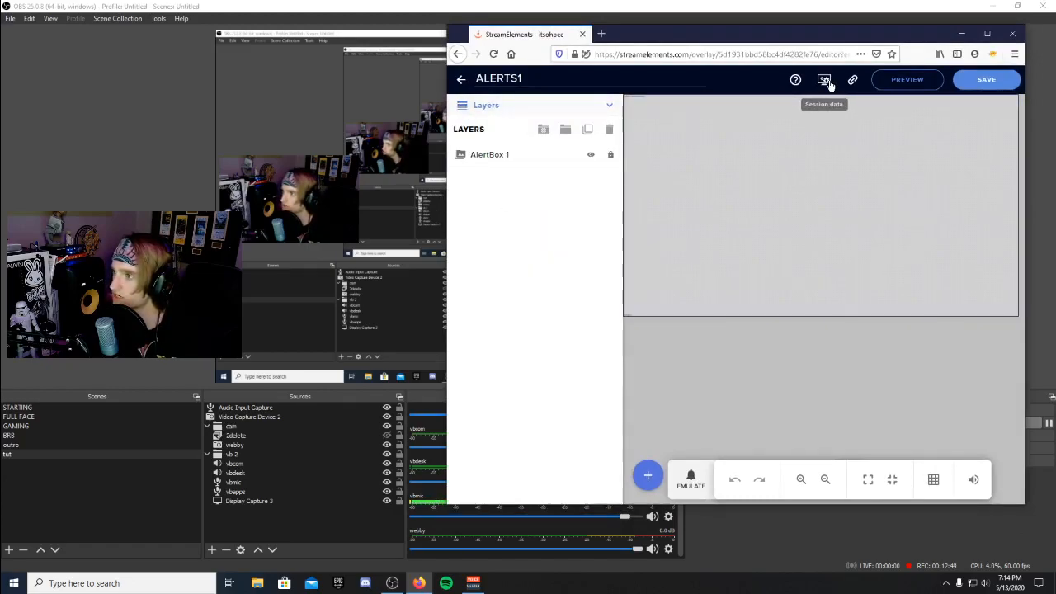
Step: Look through the Alerts widgets that can be added to the overlay, including AlertBox and Kappagen
{"action": "left_click", "coordinate": [649, 480]}
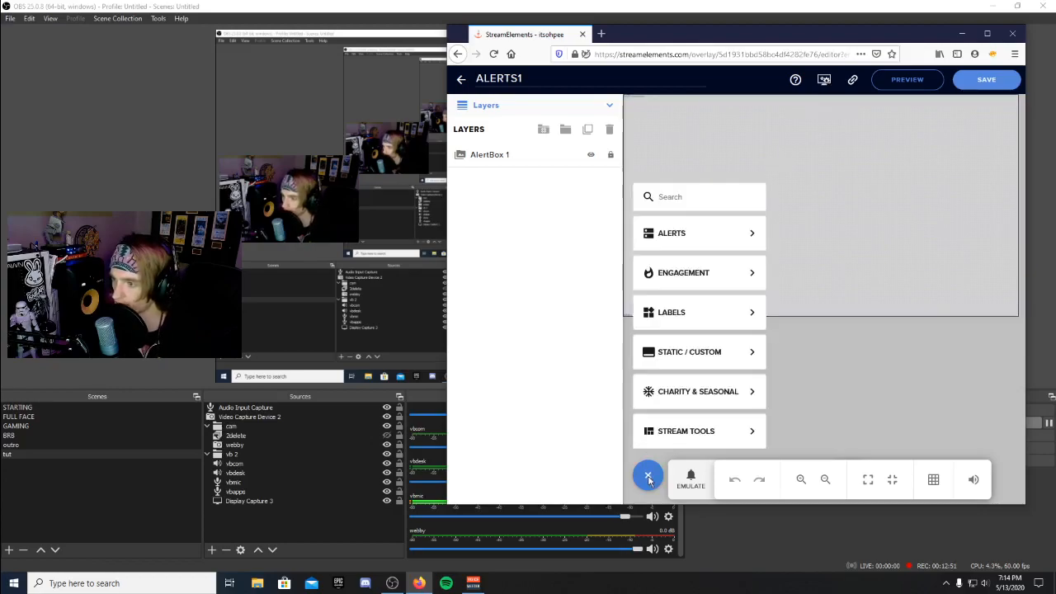
{"action": "mouse_move", "coordinate": [701, 234]}
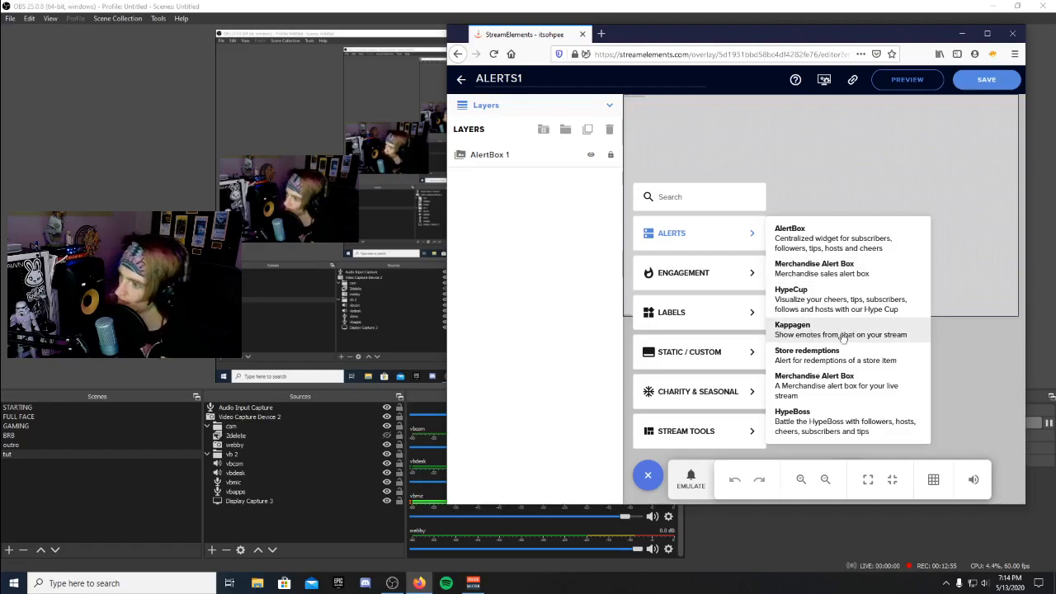
{"action": "mouse_move", "coordinate": [692, 286]}
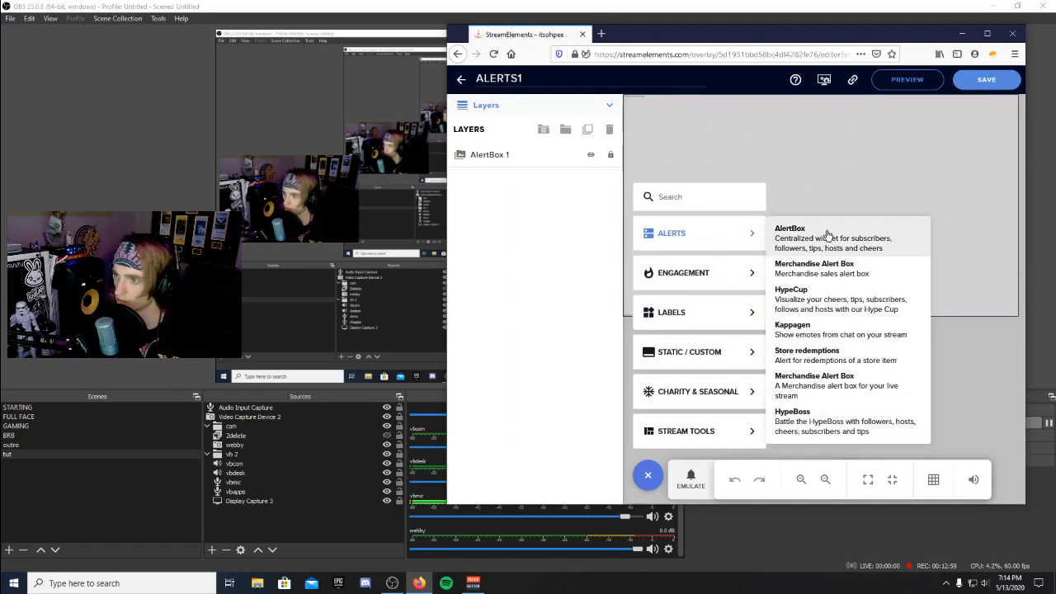
Step: Open the AlertBox 1 widget's settings and bring up the follower alert's advanced settings
{"action": "double_click", "coordinate": [536, 157]}
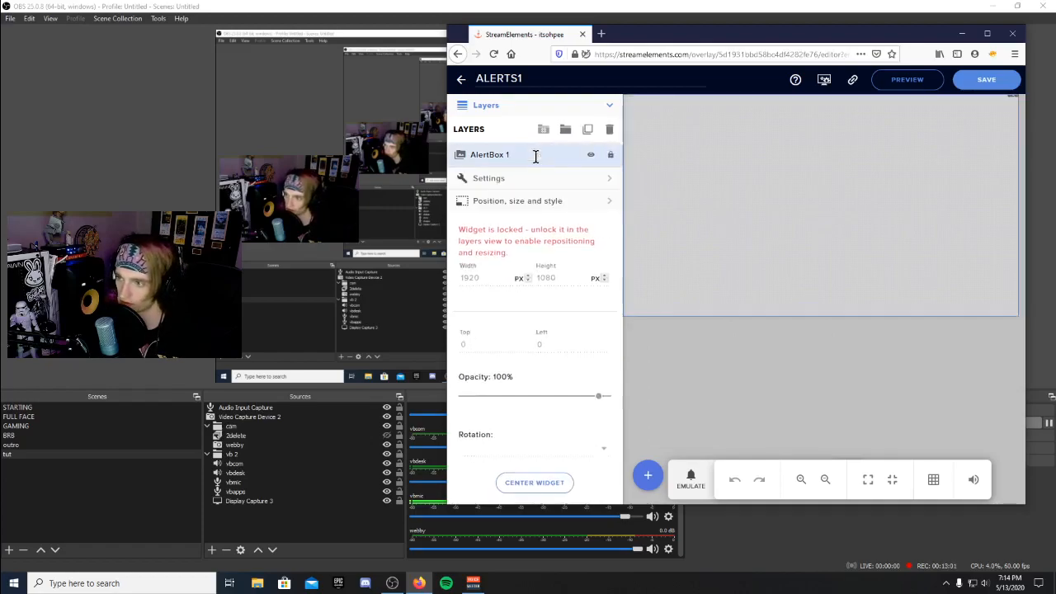
{"action": "left_click", "coordinate": [608, 178]}
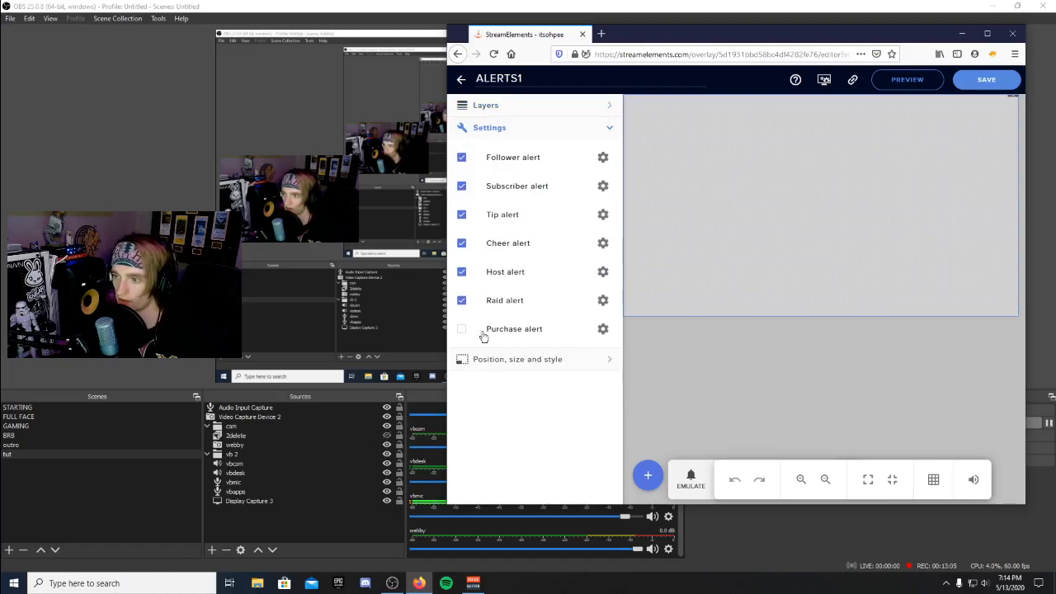
{"action": "left_click", "coordinate": [603, 159]}
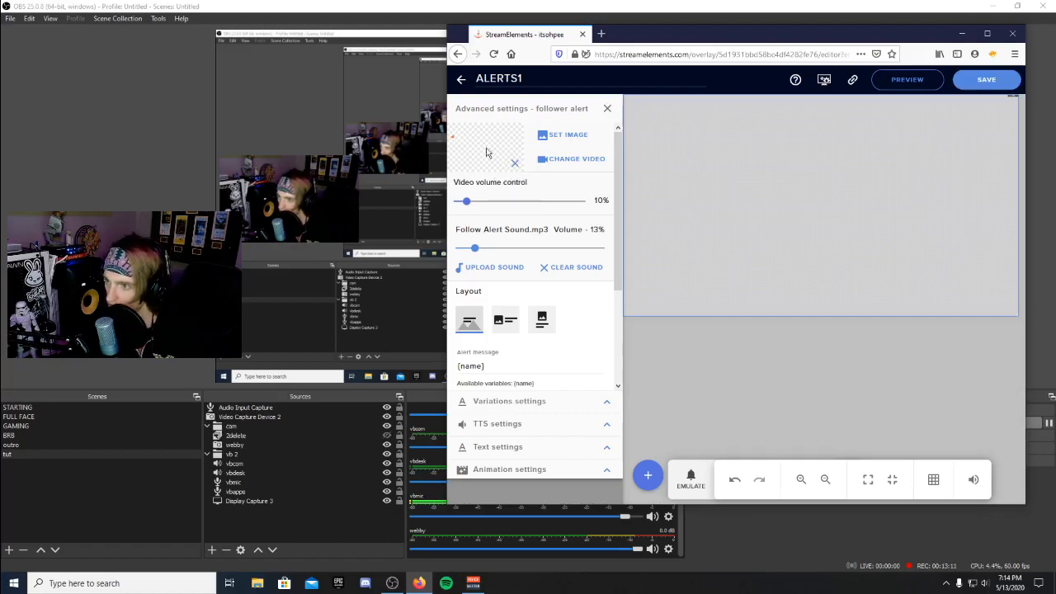
Step: Examine the follower alert's media library, covering videos, the upload page, images and all files, and close it without choosing a file
{"action": "left_click", "coordinate": [562, 163]}
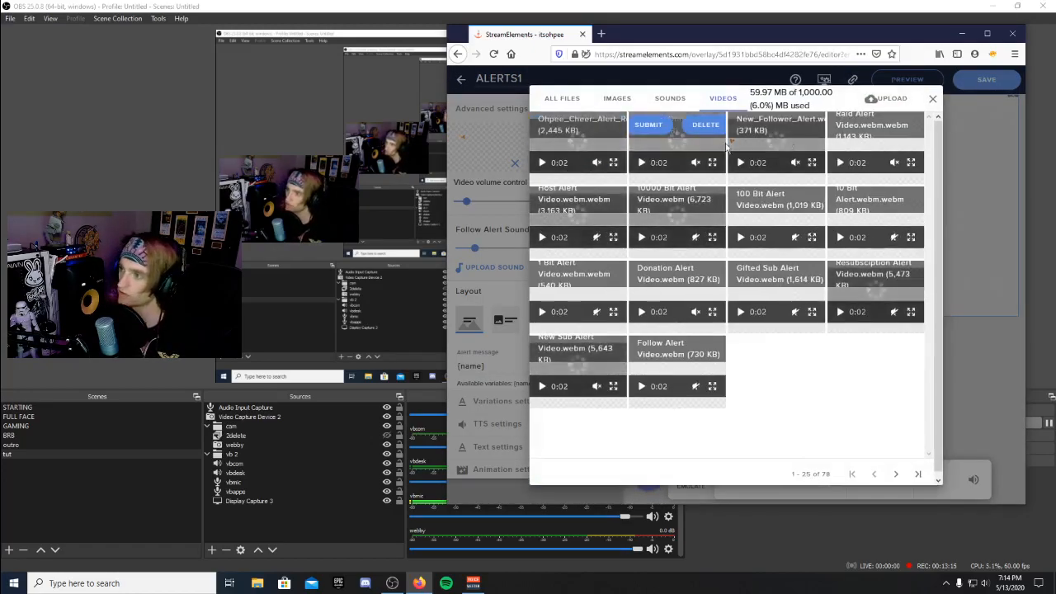
{"action": "left_click", "coordinate": [890, 98]}
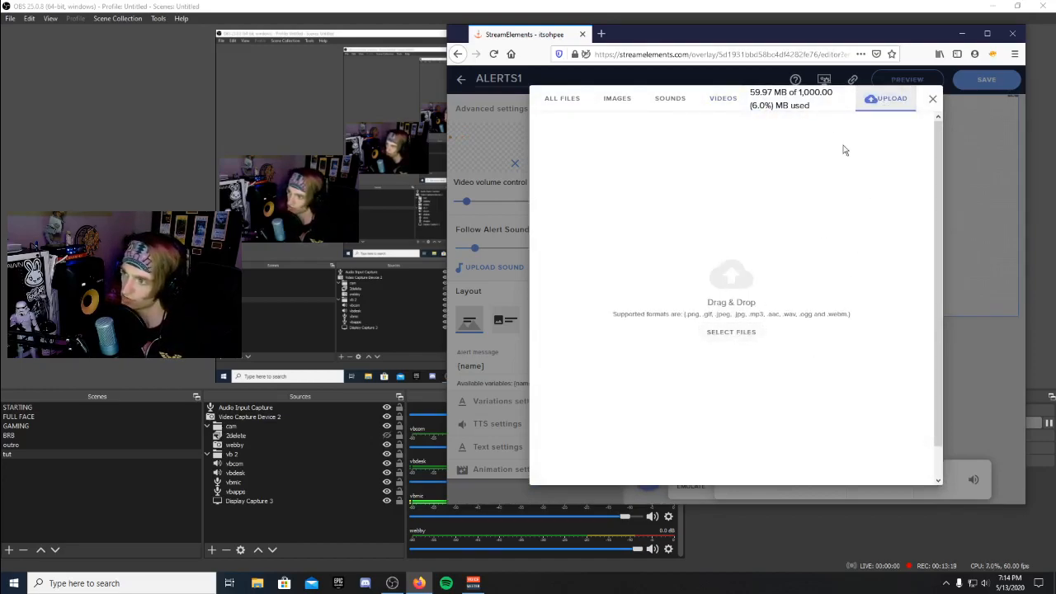
{"action": "left_click", "coordinate": [617, 100]}
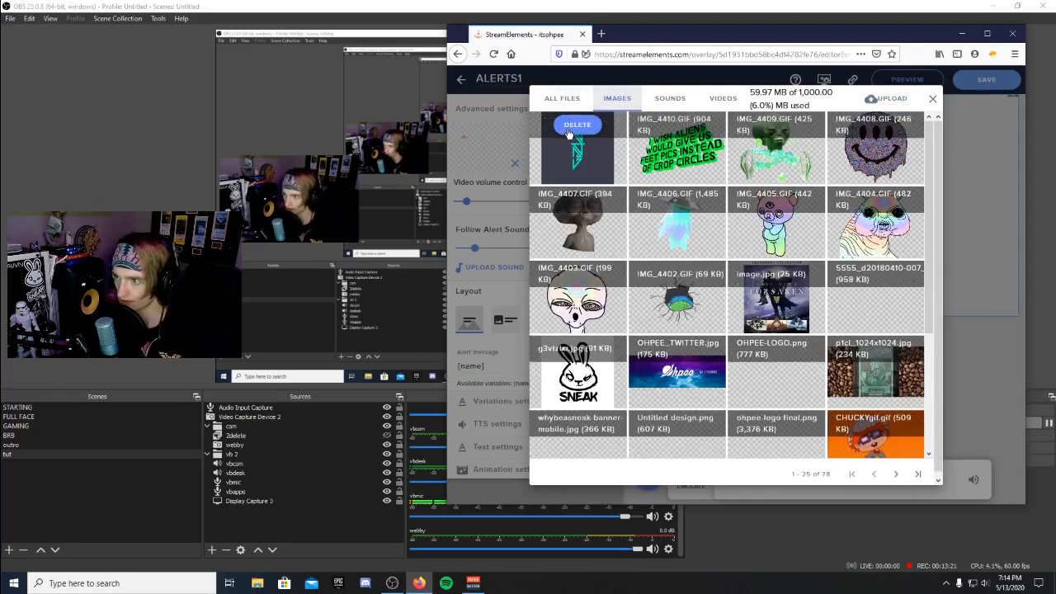
{"action": "left_click", "coordinate": [562, 99]}
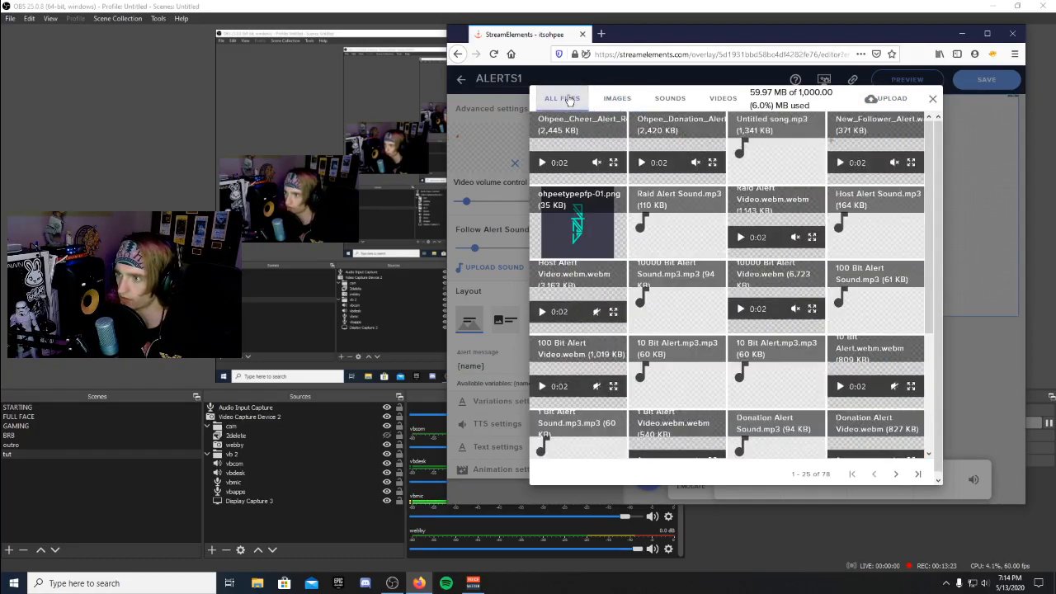
{"action": "left_click", "coordinate": [932, 98]}
{"action": "left_click", "coordinate": [560, 161]}
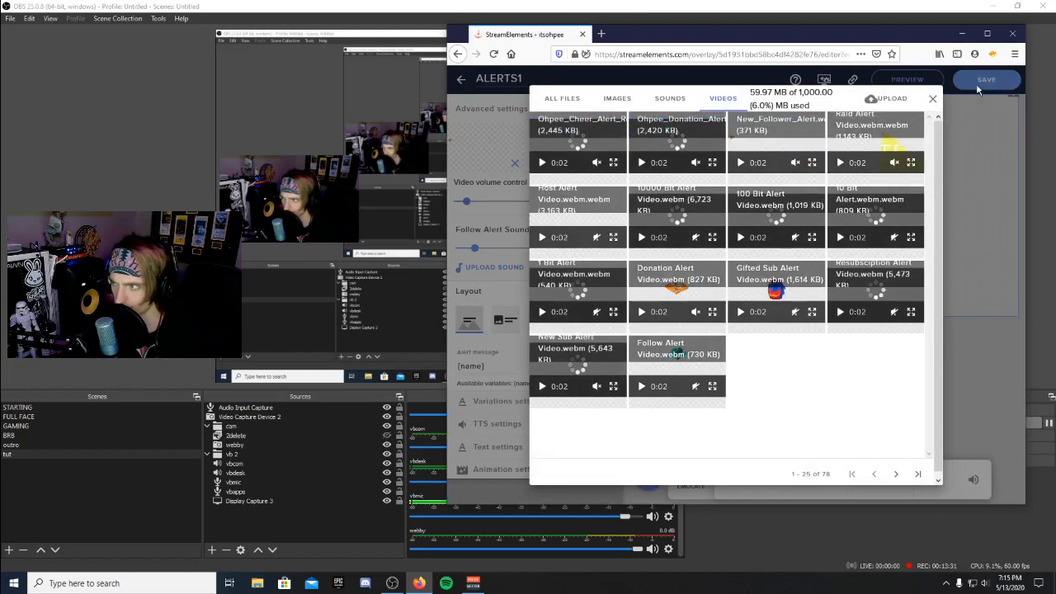
{"action": "left_click", "coordinate": [932, 99]}
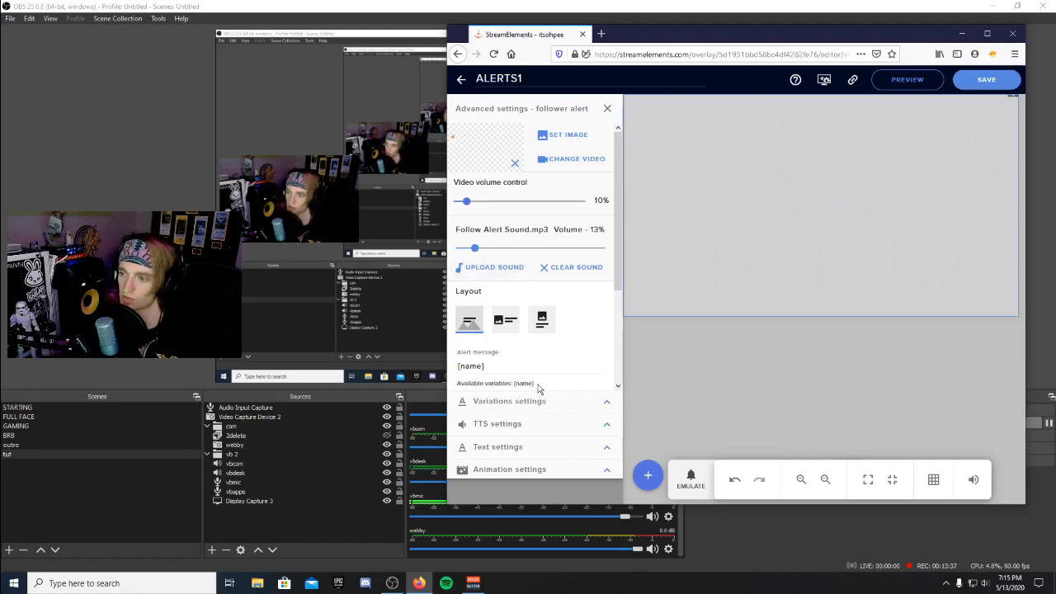
Step: Review the follower alert's sound, layout, message and duration options, and close the alert settings
{"action": "scroll", "coordinate": [538, 387], "scroll_direction": "down", "scroll_amount": 3}
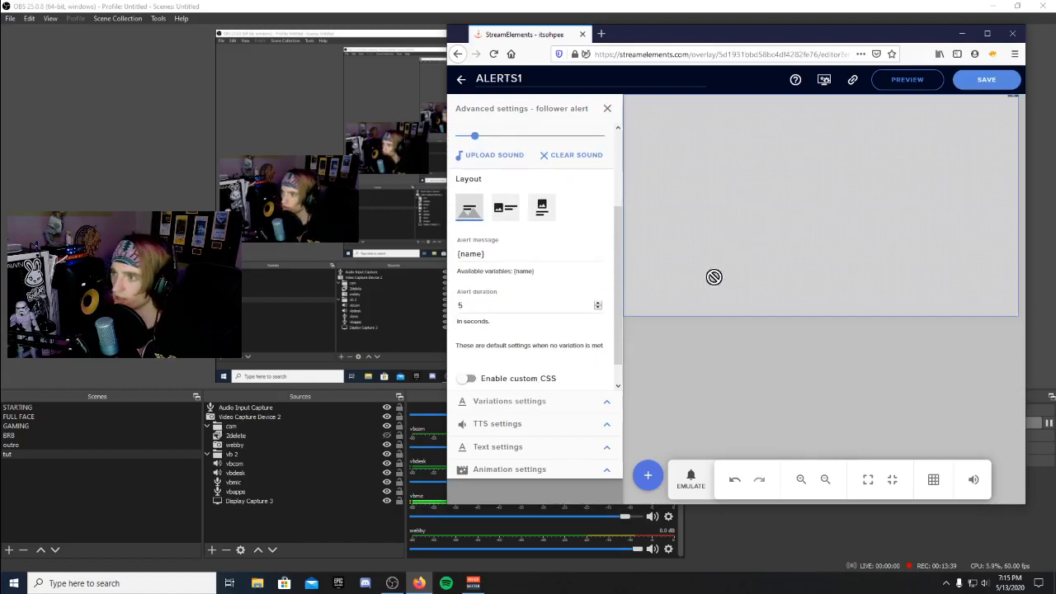
{"action": "scroll", "coordinate": [546, 258], "scroll_direction": "up", "scroll_amount": 3}
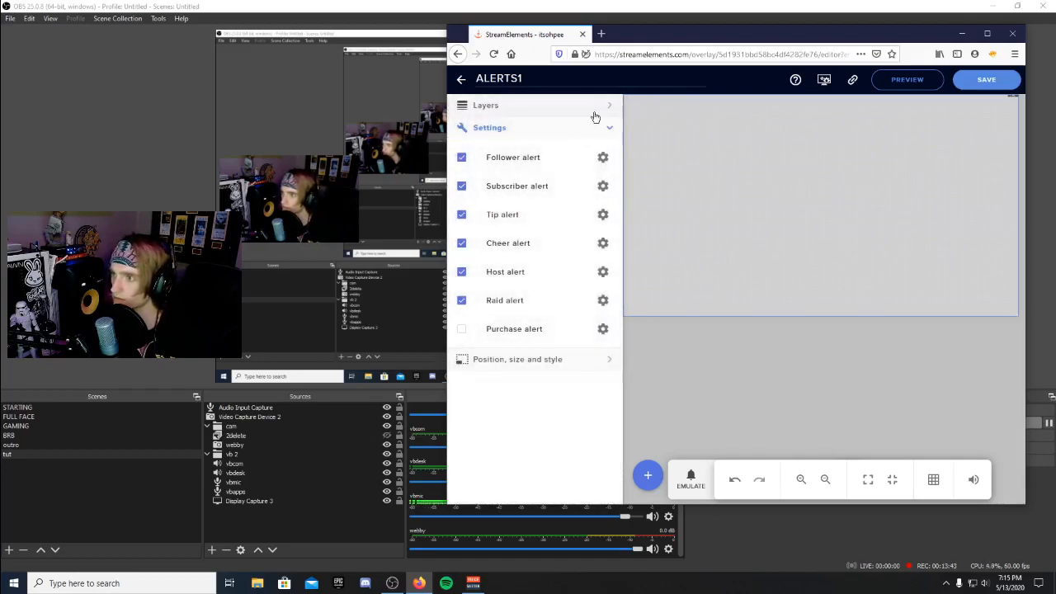
{"action": "left_click", "coordinate": [609, 130]}
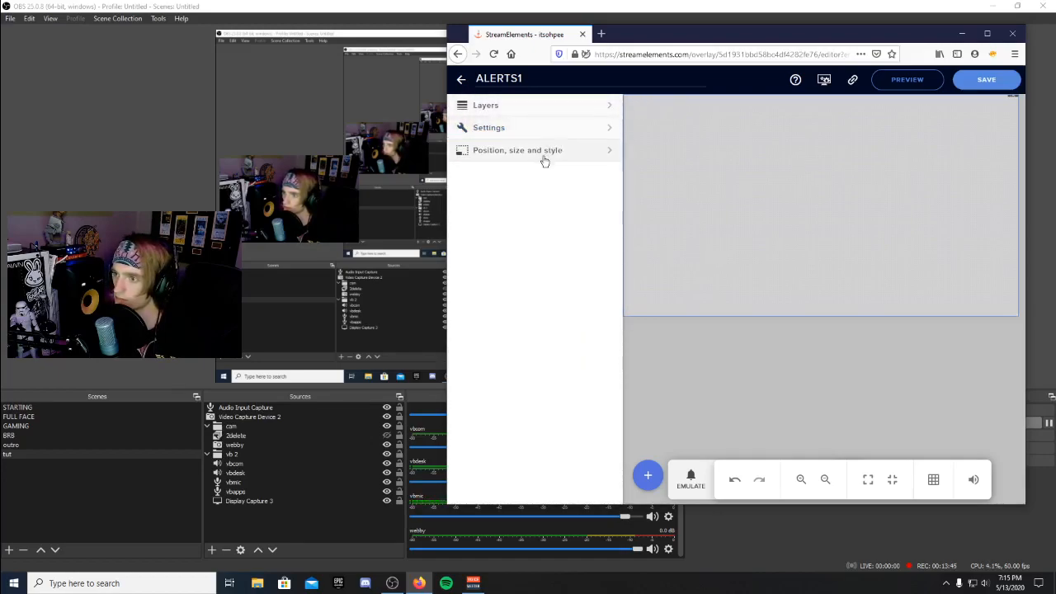
Step: Stay in the ALERTS1 editor instead of returning to the overlays, and copy the overlay's URL
{"action": "left_click", "coordinate": [463, 82]}
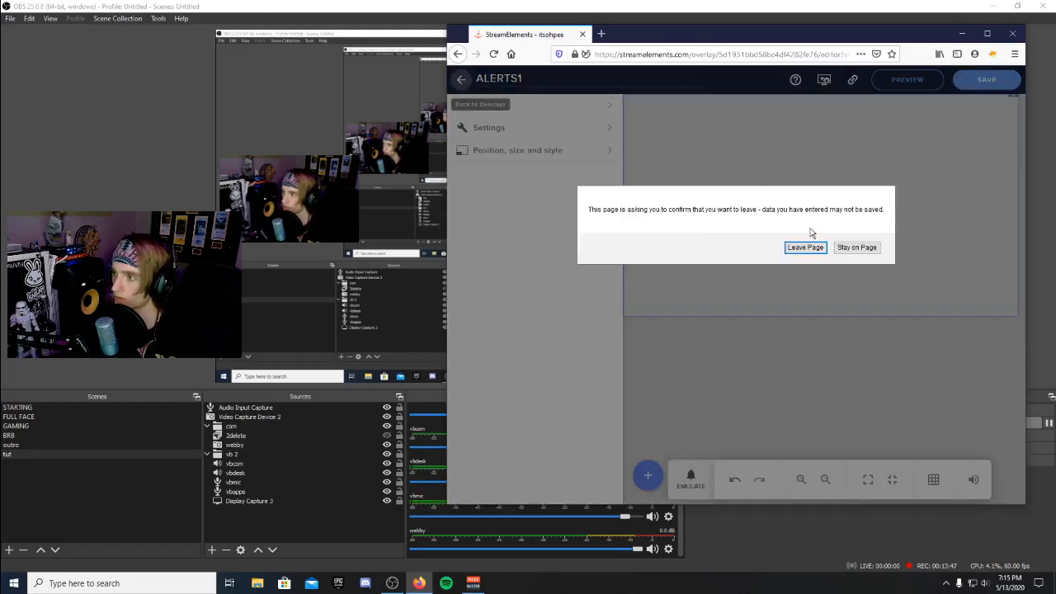
{"action": "left_click", "coordinate": [848, 248]}
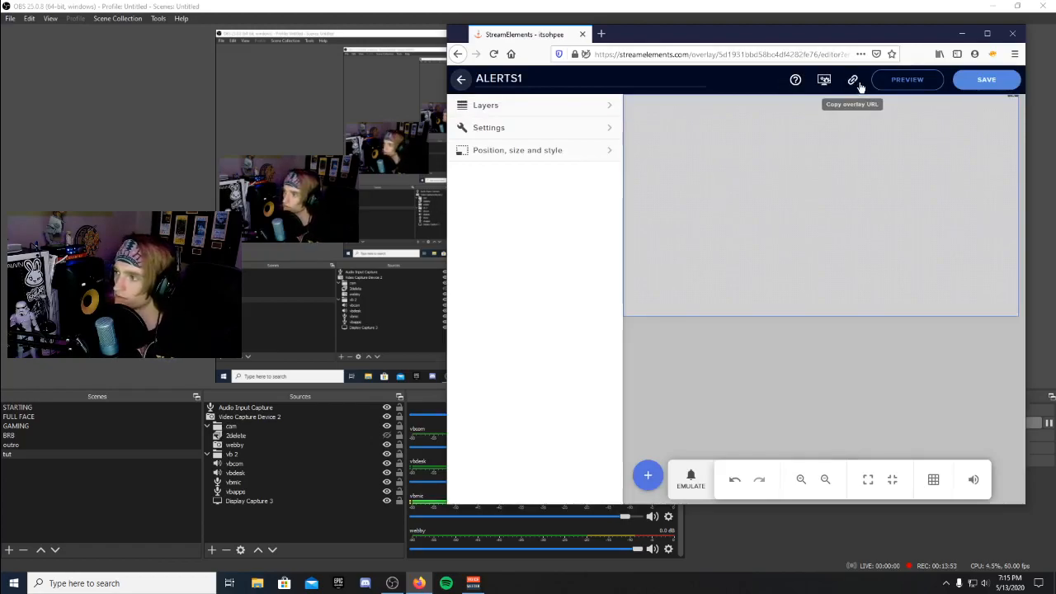
{"action": "left_click", "coordinate": [853, 81]}
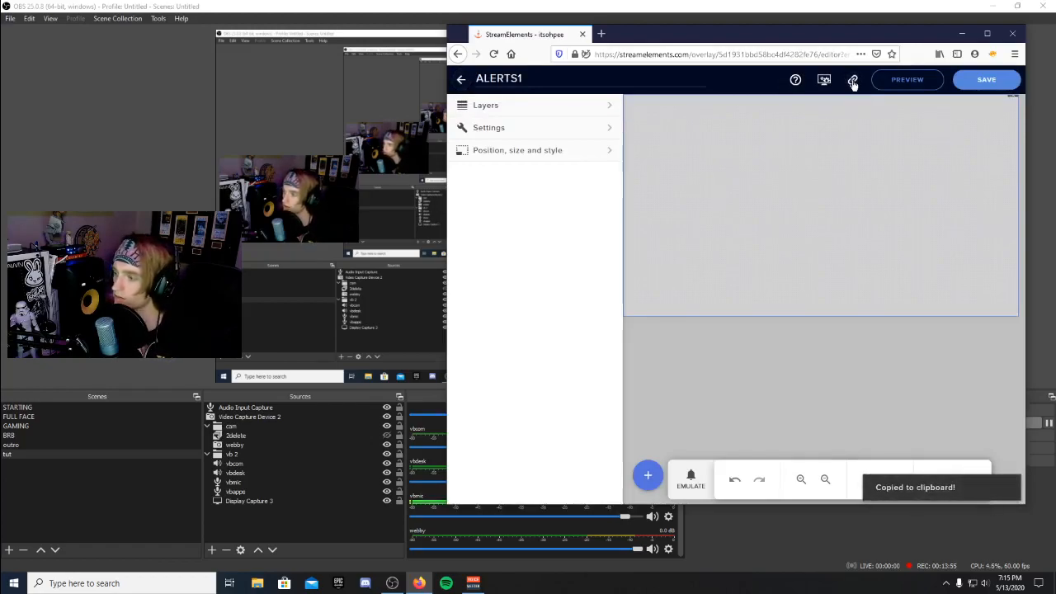
Step: Switch to OBS and add a new visible Browser source named alerts2 to the tut scene, using the copied overlay URL
{"action": "left_click", "coordinate": [315, 523]}
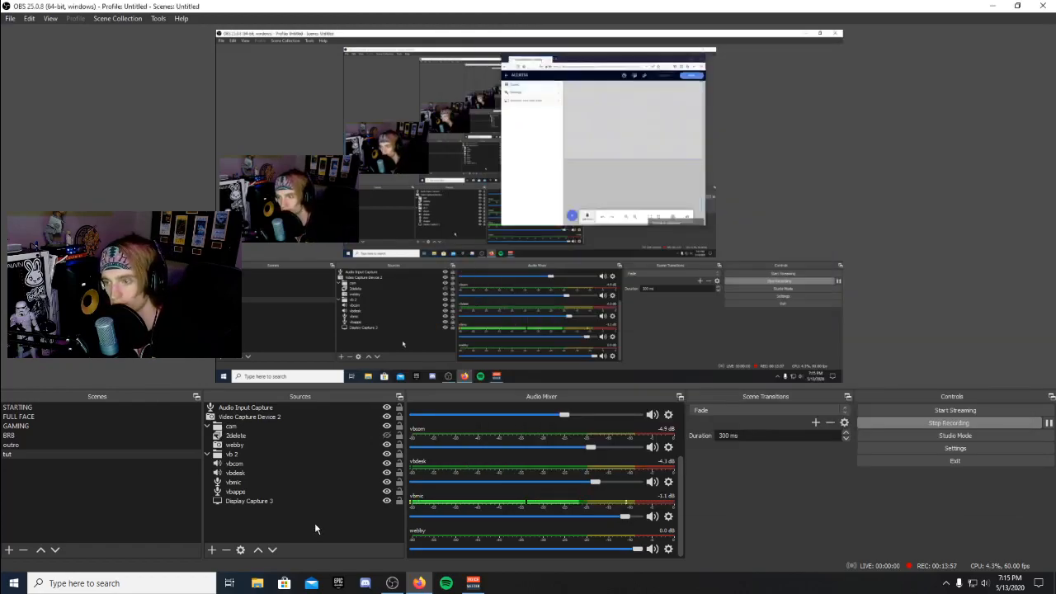
{"action": "left_click", "coordinate": [211, 551]}
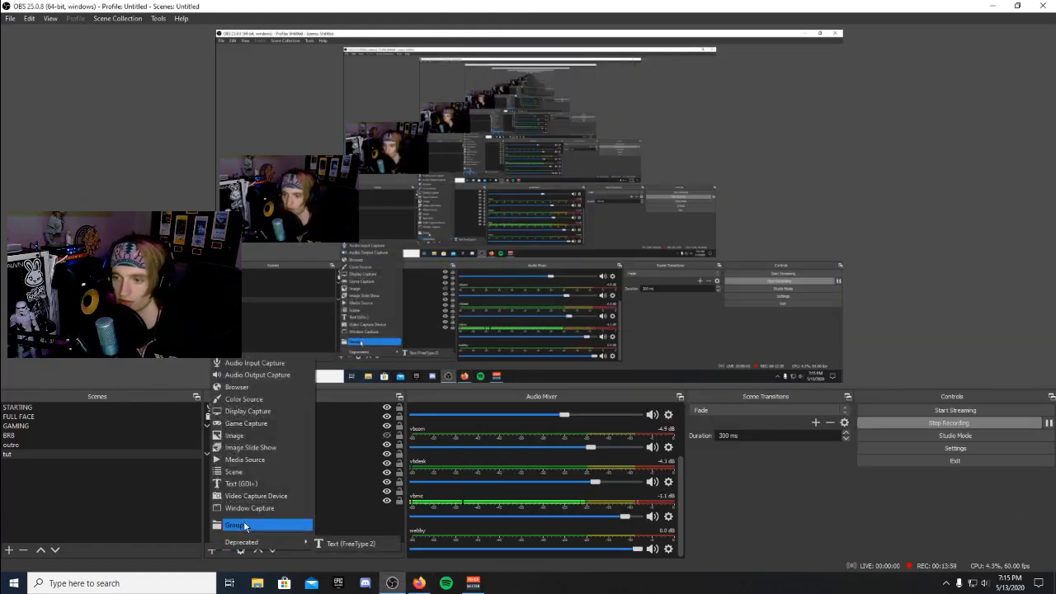
{"action": "left_click", "coordinate": [252, 389]}
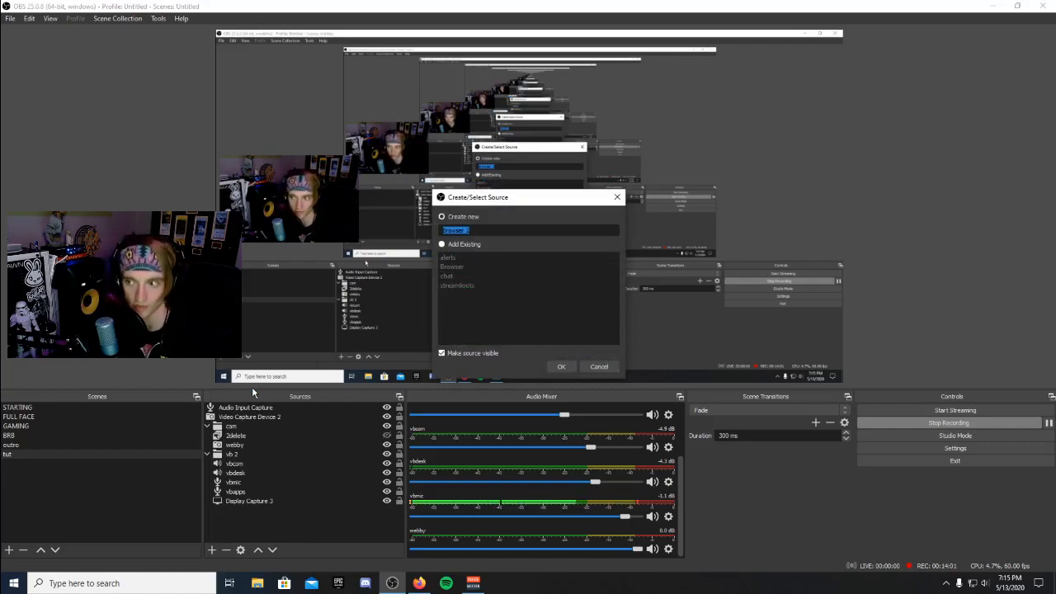
{"action": "type", "text": "aler"}
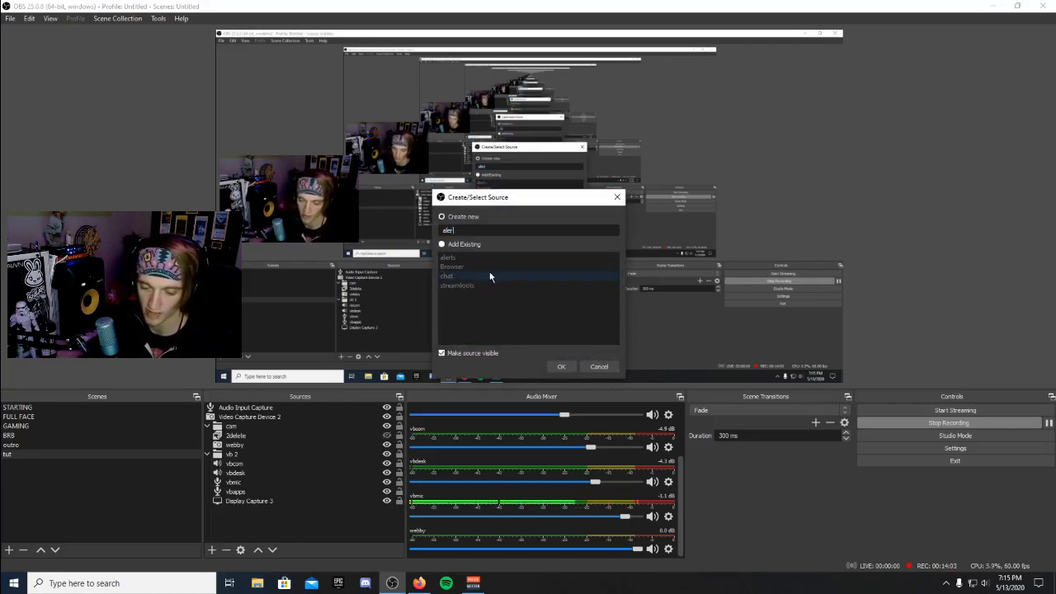
{"action": "type", "text": "ts2"}
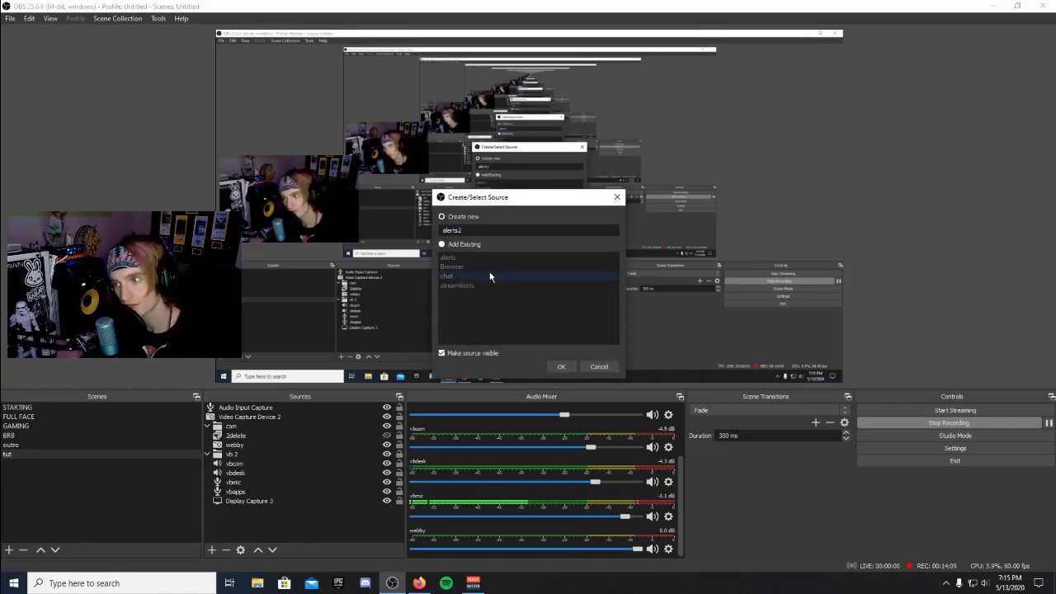
{"action": "left_click", "coordinate": [554, 366]}
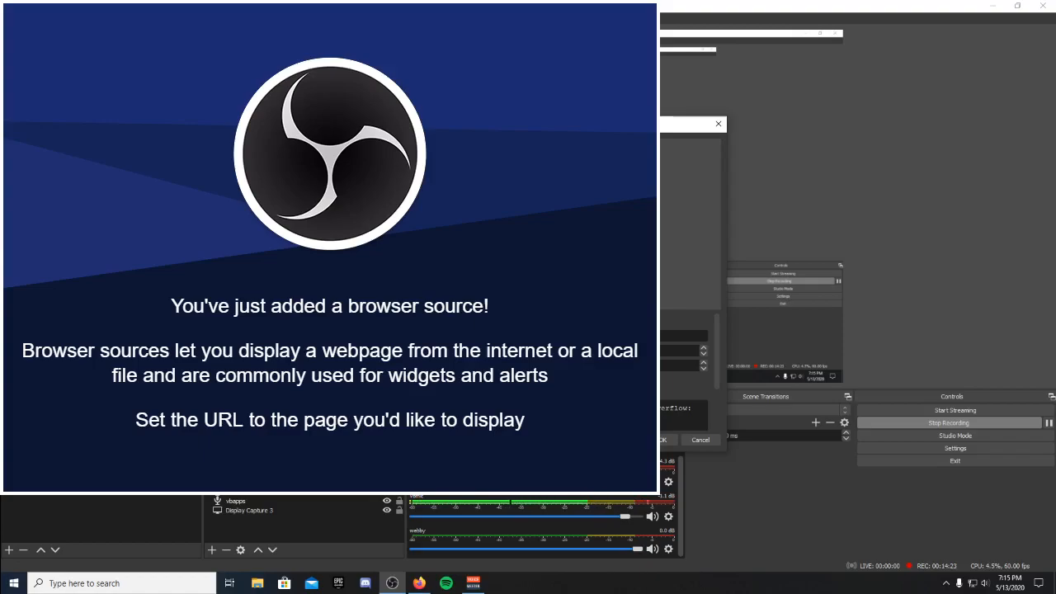
{"action": "left_click", "coordinate": [664, 440]}
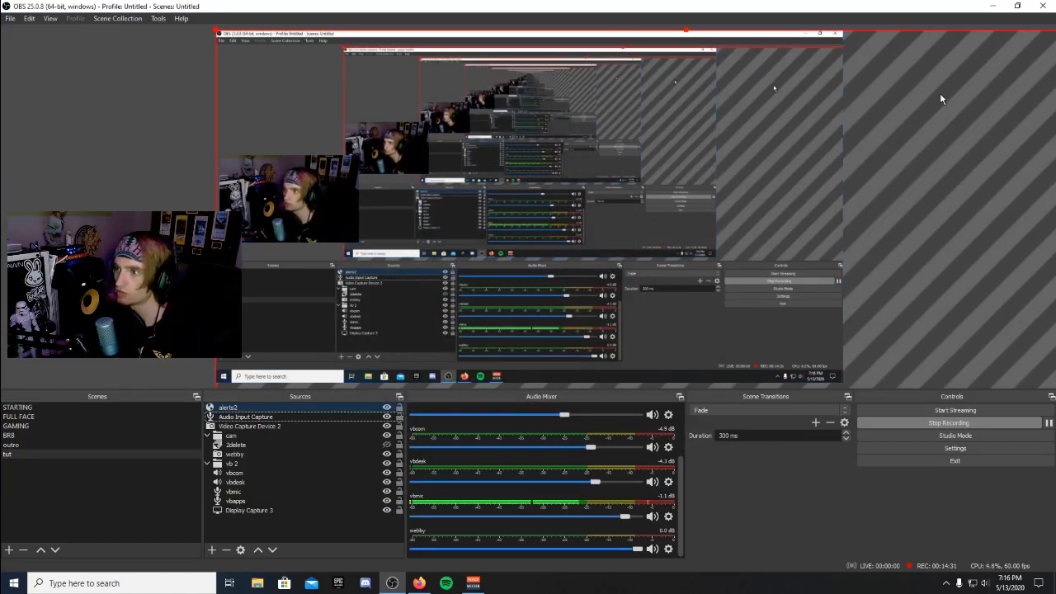
Step: Scale the alerts2 source to fill the whole canvas and place it between the cam and vb 2 groups in the source order
{"action": "left_click_drag", "start_coordinate": [218, 33], "coordinate": [539, 80]}
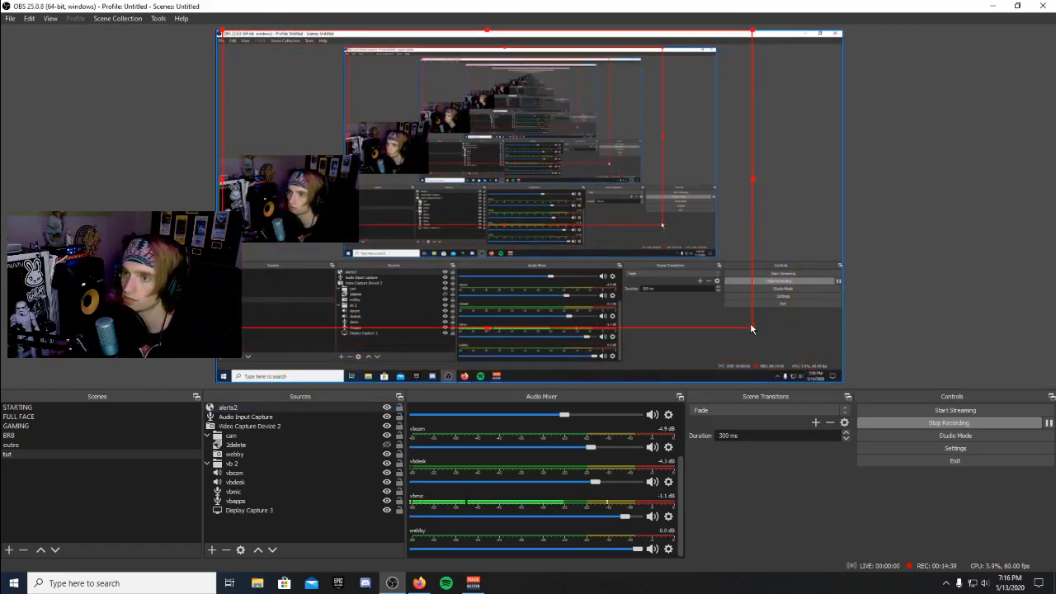
{"action": "left_click_drag", "start_coordinate": [749, 332], "coordinate": [842, 382]}
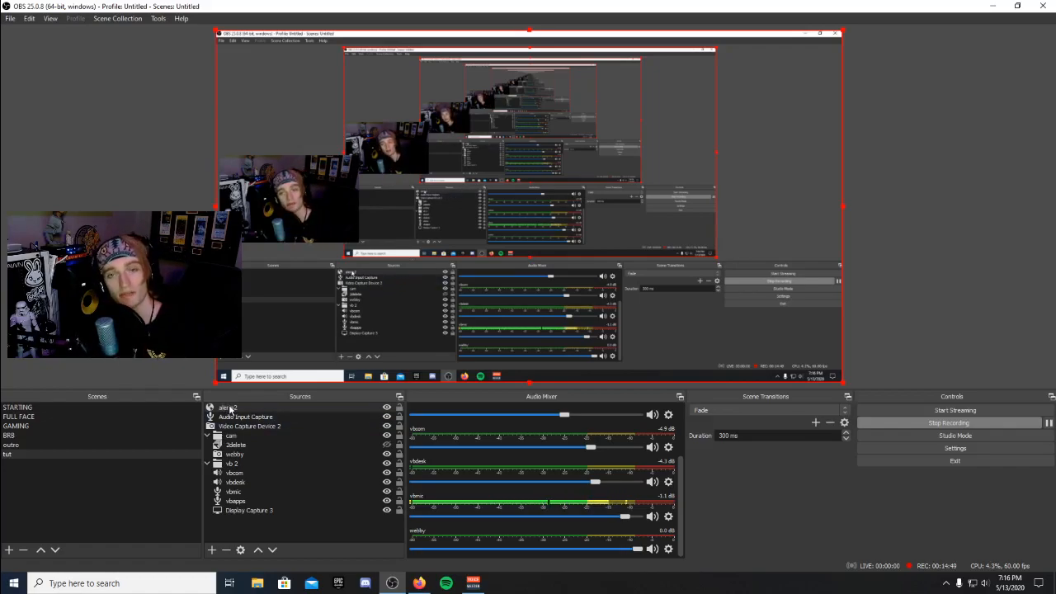
{"action": "mouse_move", "coordinate": [227, 408]}
{"action": "left_mouse_down"}
{"action": "mouse_move", "coordinate": [223, 459]}
{"action": "mouse_move", "coordinate": [232, 459]}
{"action": "left_mouse_up"}
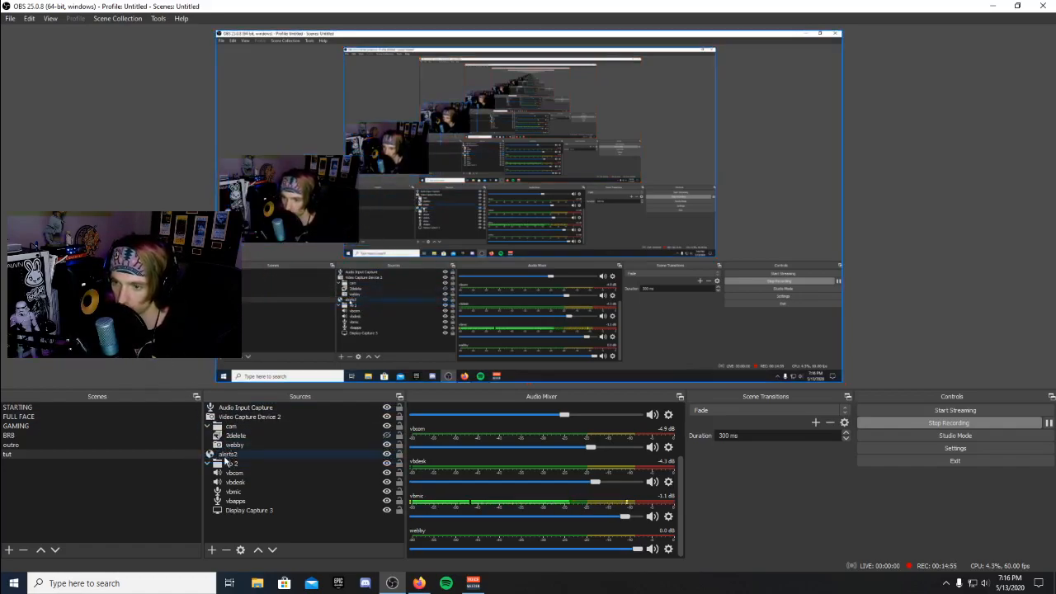
{"action": "left_click", "coordinate": [238, 446]}
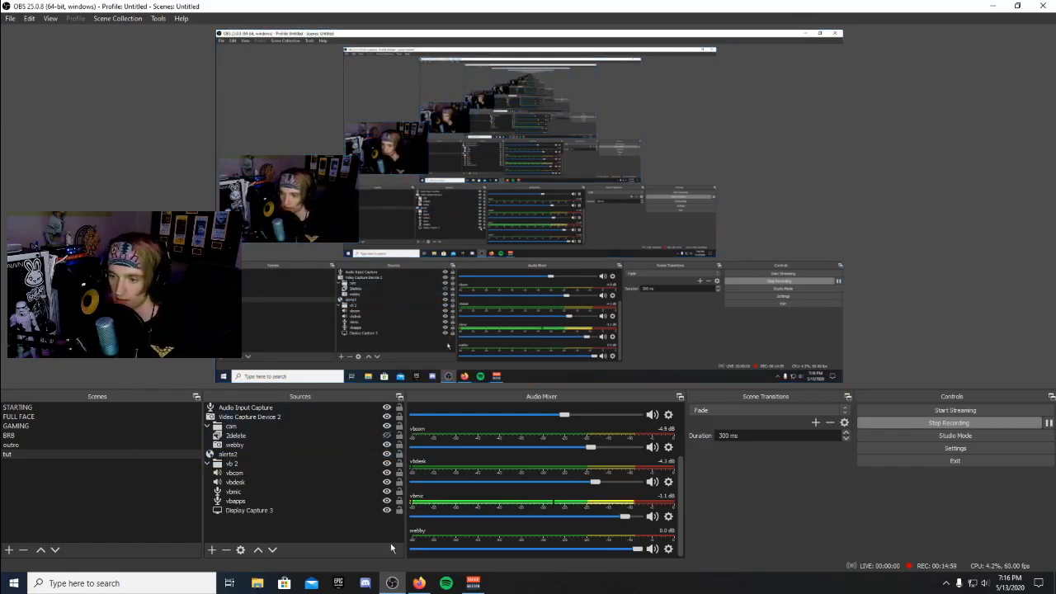
Step: Switch to Firefox, emulate a follower event from the ALERTS1 overlay to test the alert in OBS, and close the browser window
{"action": "left_click", "coordinate": [419, 583]}
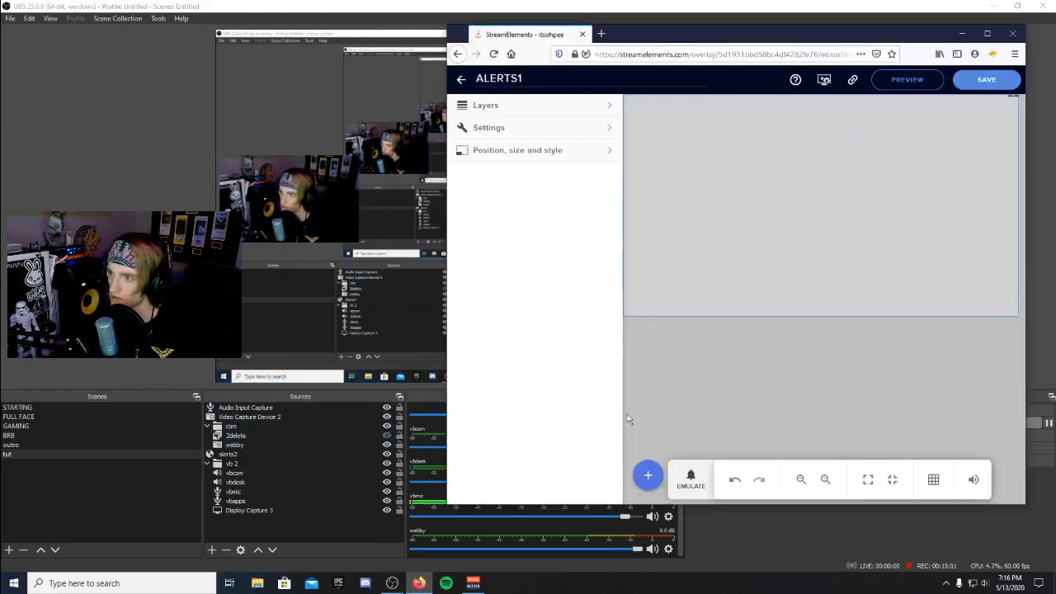
{"action": "left_click", "coordinate": [690, 482]}
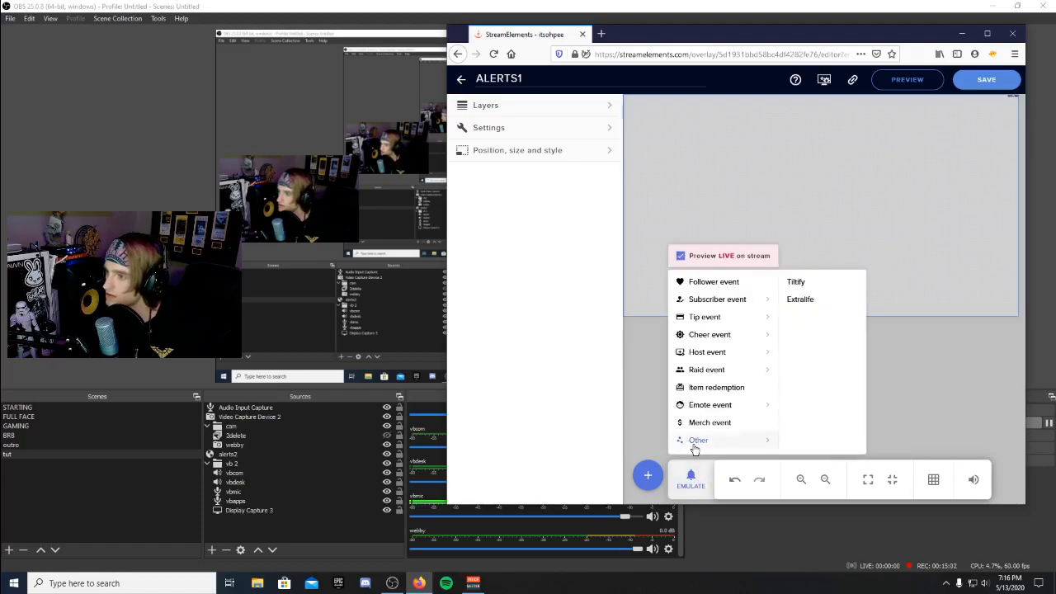
{"action": "left_click", "coordinate": [719, 285]}
{"action": "left_click_drag", "start_coordinate": [572, 35], "coordinate": [667, 146]}
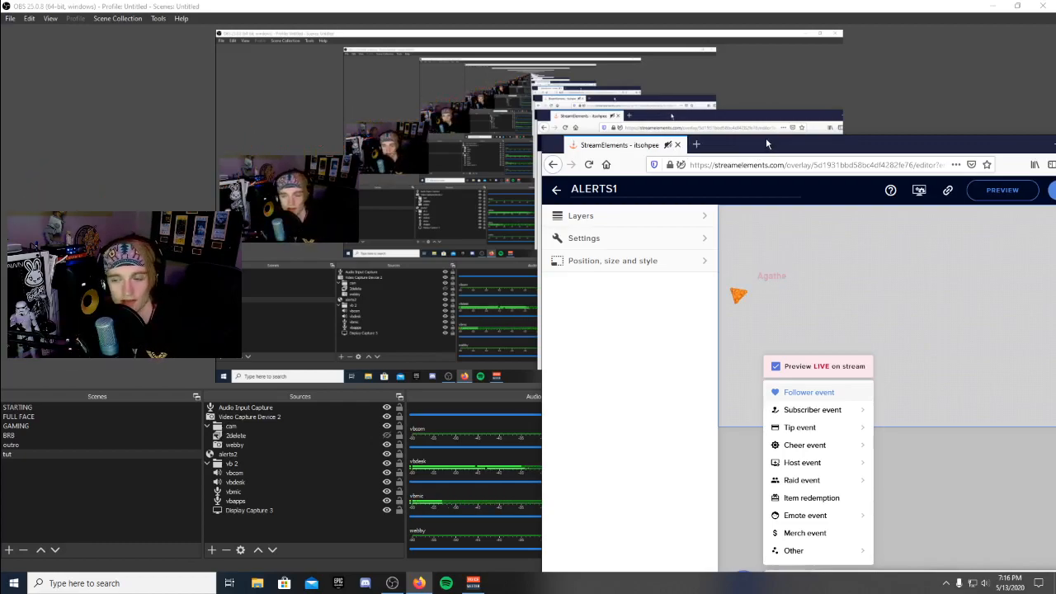
{"action": "left_click", "coordinate": [226, 455]}
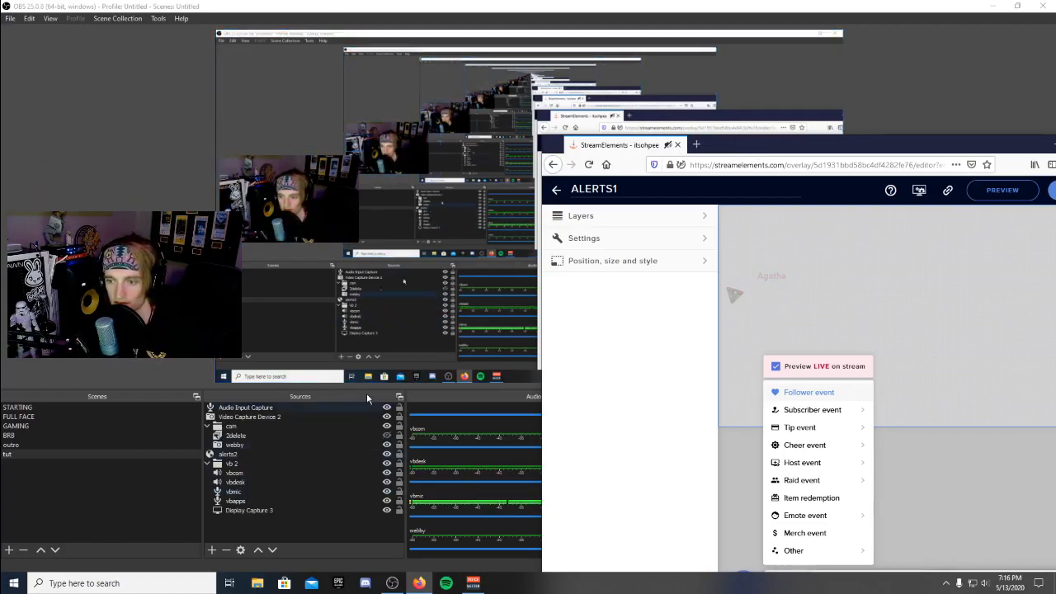
{"action": "left_click_drag", "start_coordinate": [891, 143], "coordinate": [712, 28]}
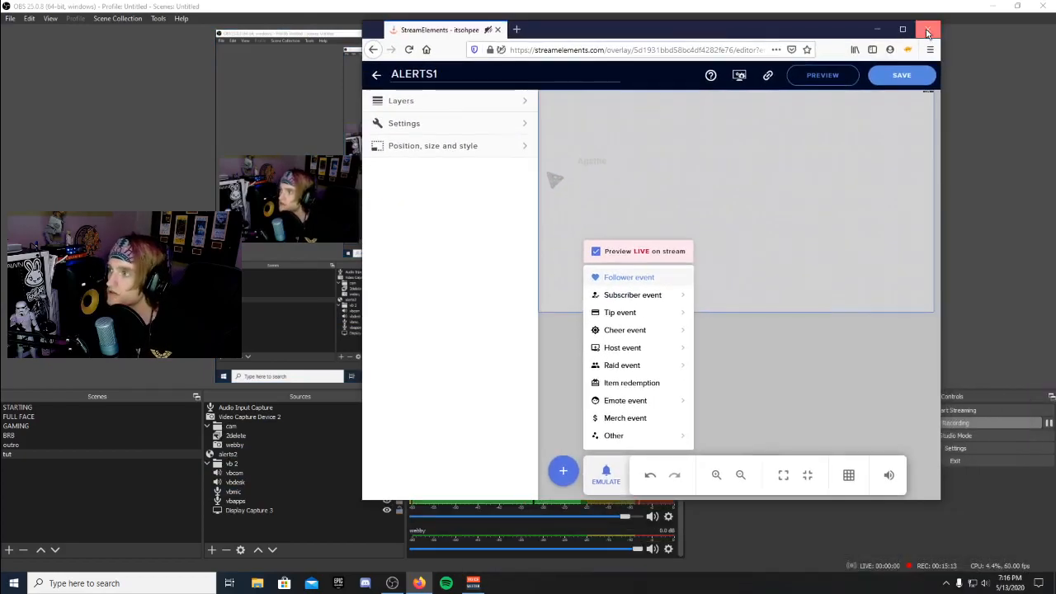
{"action": "left_click", "coordinate": [927, 29]}
{"action": "left_click", "coordinate": [731, 246]}
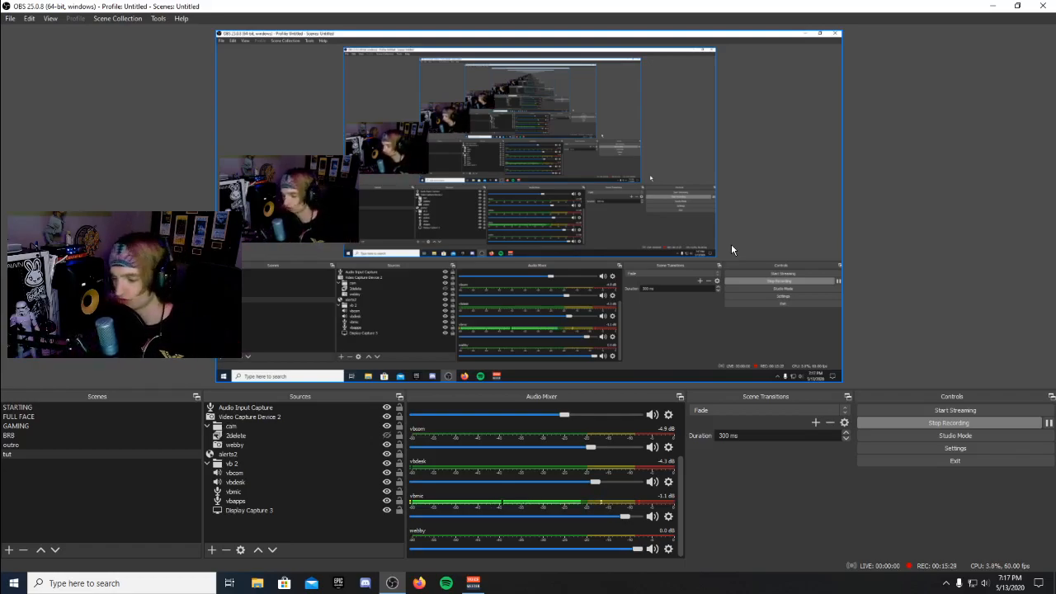
Step: Scale the cam group down slightly, keeping its lower-left corner in place on the canvas, and deselect it
{"action": "left_click", "coordinate": [328, 205]}
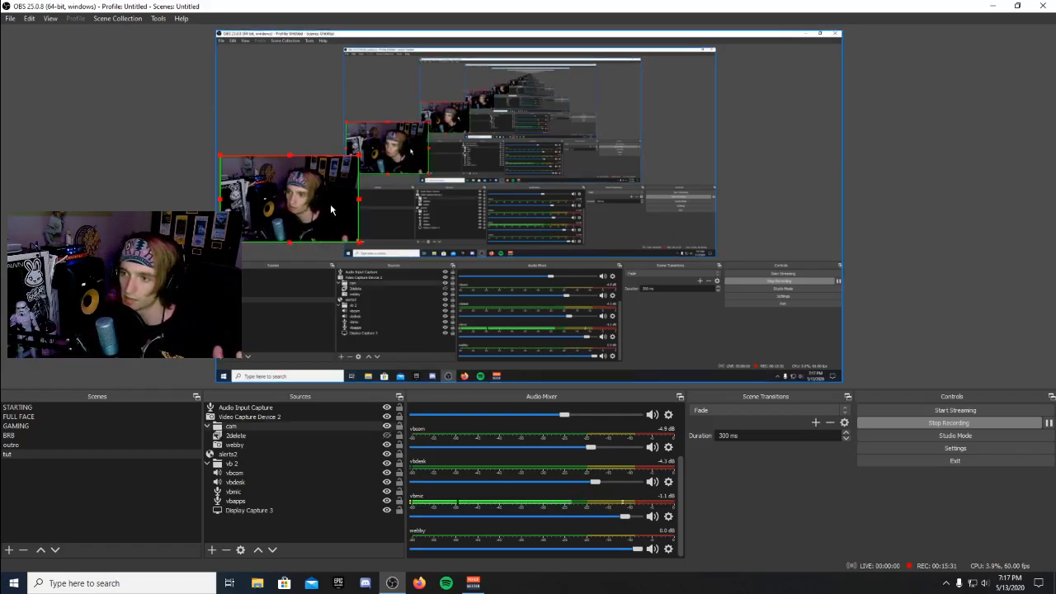
{"action": "mouse_move", "coordinate": [359, 244]}
{"action": "left_mouse_down"}
{"action": "mouse_move", "coordinate": [896, 577]}
{"action": "mouse_move", "coordinate": [432, 289]}
{"action": "mouse_move", "coordinate": [340, 244]}
{"action": "left_mouse_up"}
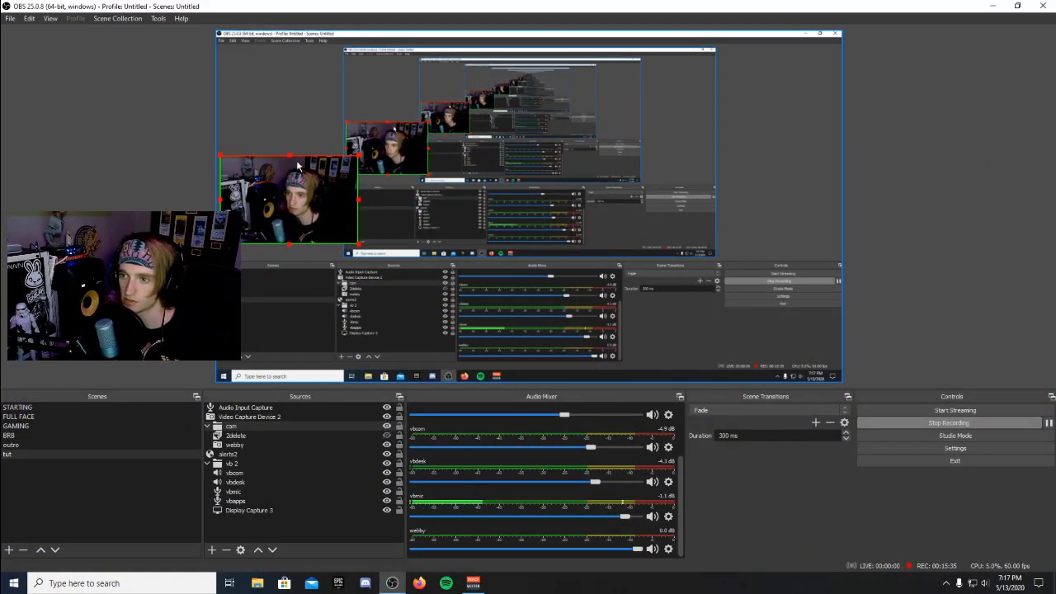
{"action": "mouse_move", "coordinate": [292, 173]}
{"action": "left_mouse_down"}
{"action": "mouse_move", "coordinate": [289, 199]}
{"action": "mouse_move", "coordinate": [282, 165]}
{"action": "mouse_move", "coordinate": [283, 229]}
{"action": "mouse_move", "coordinate": [281, 168]}
{"action": "left_mouse_up"}
{"action": "left_click", "coordinate": [175, 154]}
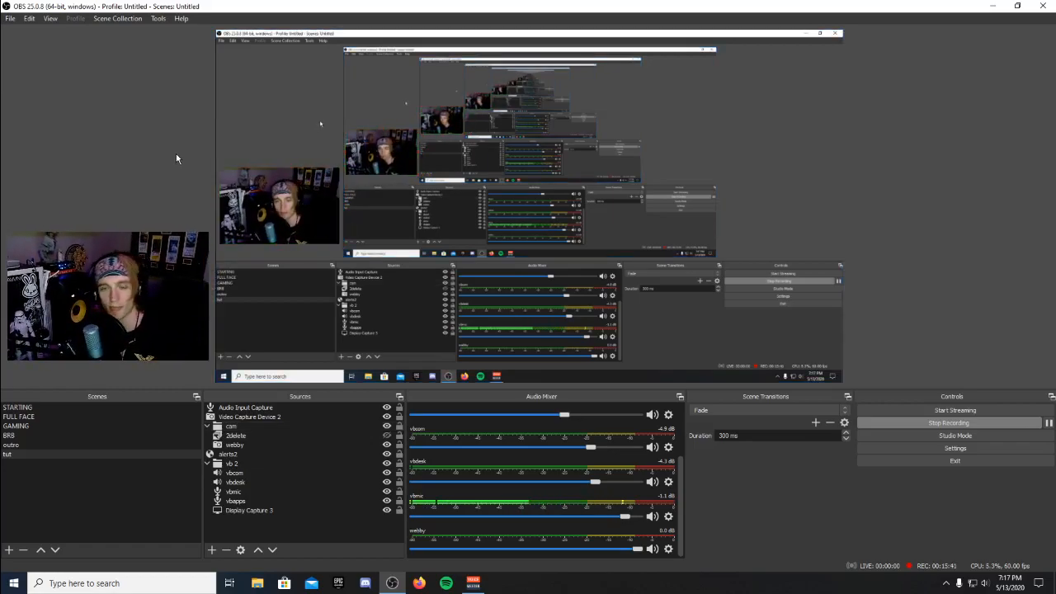